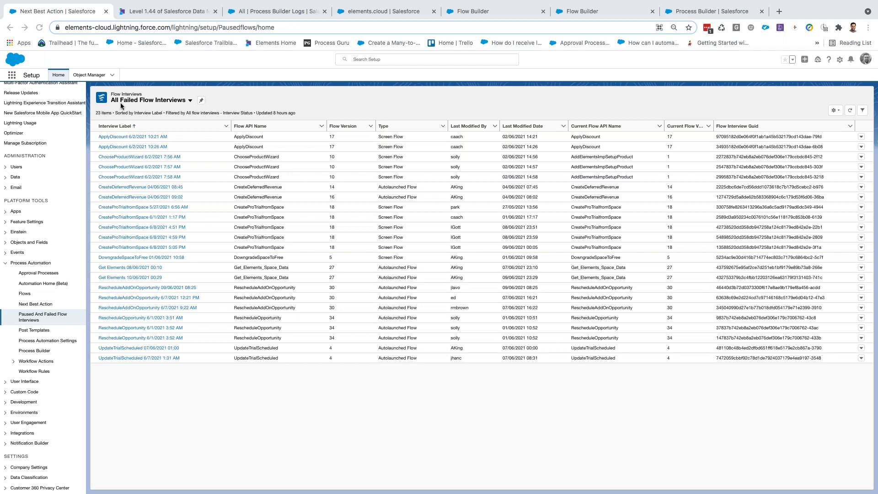
# Step: View the Flow Tracking data model, then open the "Flow - Create Opportunity from Account" record in the Process Builder Logs list
pyautogui.click(149, 14)
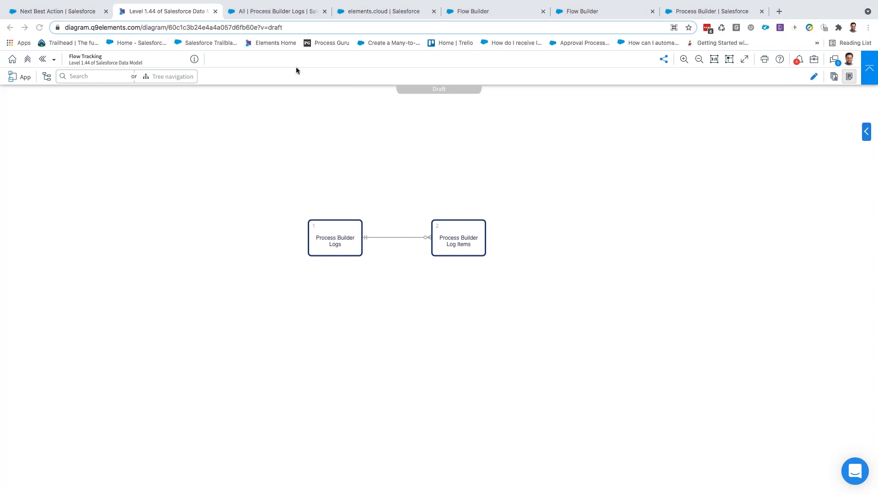
pyautogui.click(280, 13)
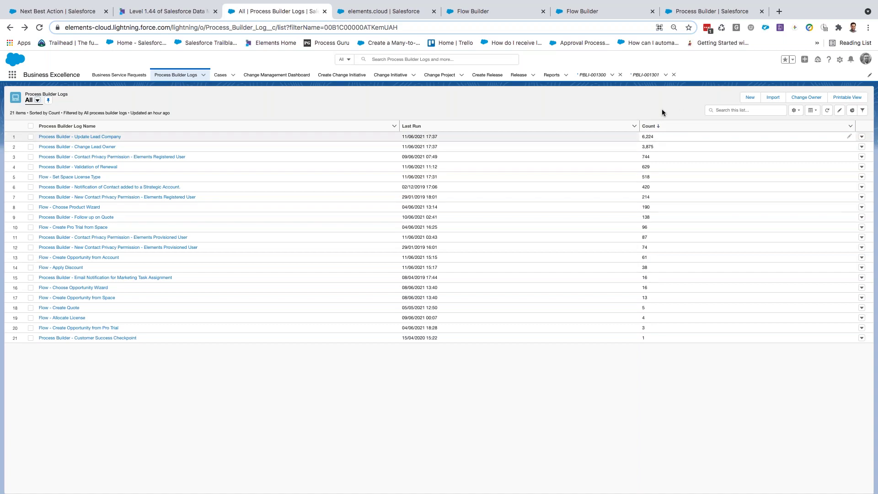
pyautogui.click(663, 136)
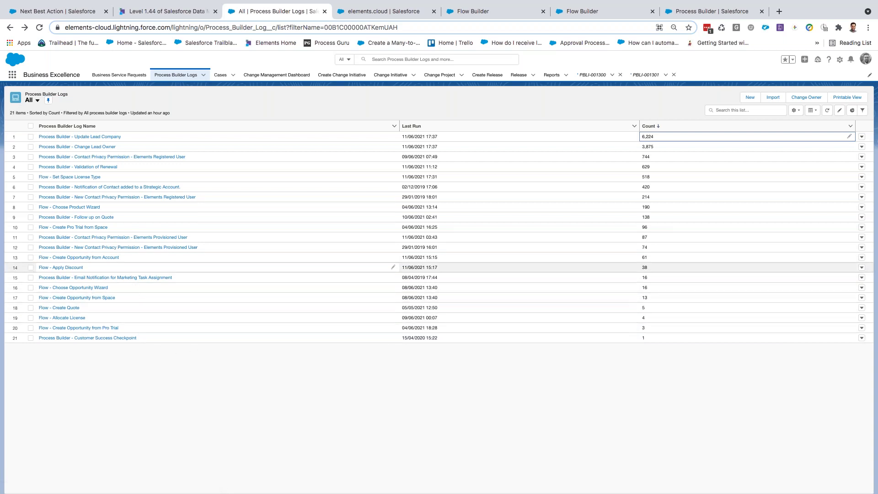
pyautogui.click(105, 258)
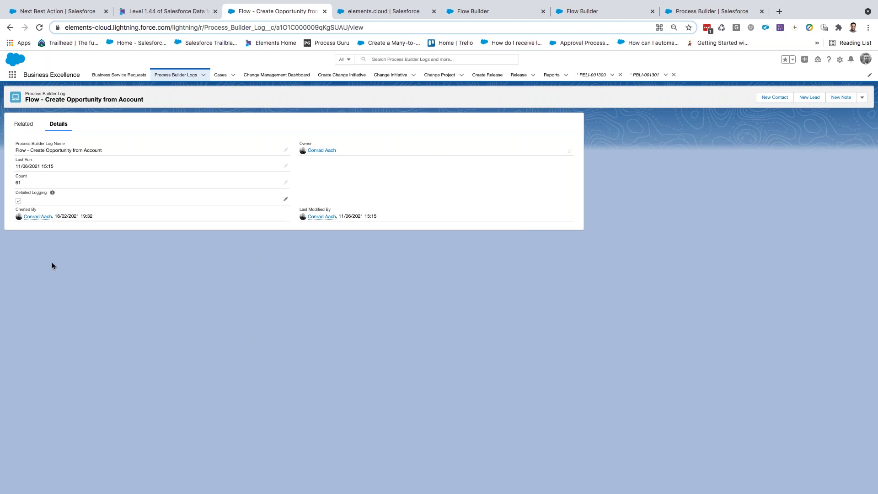
# Step: Examine the log record's name, Last Run and Detailed Logging fields, along with its related Process Builder Log Items
pyautogui.moveTo(19, 144); pyautogui.dragTo(97, 144)
pyautogui.click(20, 160)
pyautogui.moveTo(16, 194); pyautogui.dragTo(47, 194)
pyautogui.moveTo(54, 195)
pyautogui.click(21, 130)
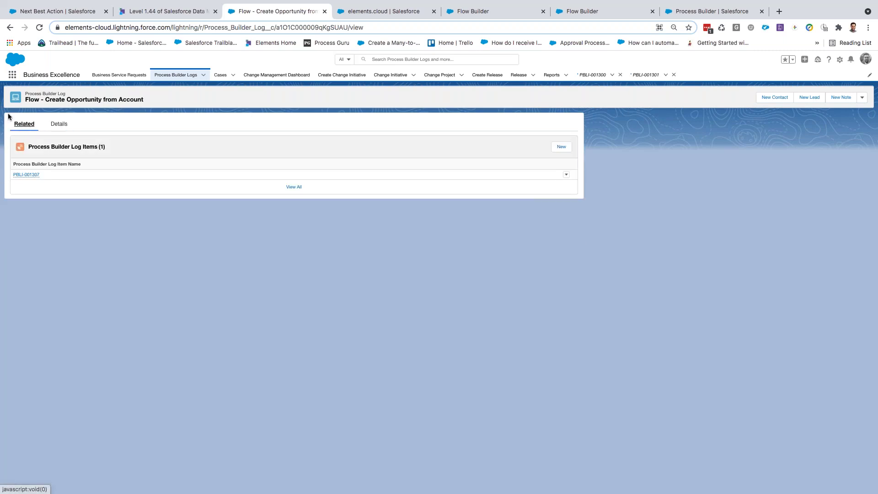
pyautogui.click(59, 124)
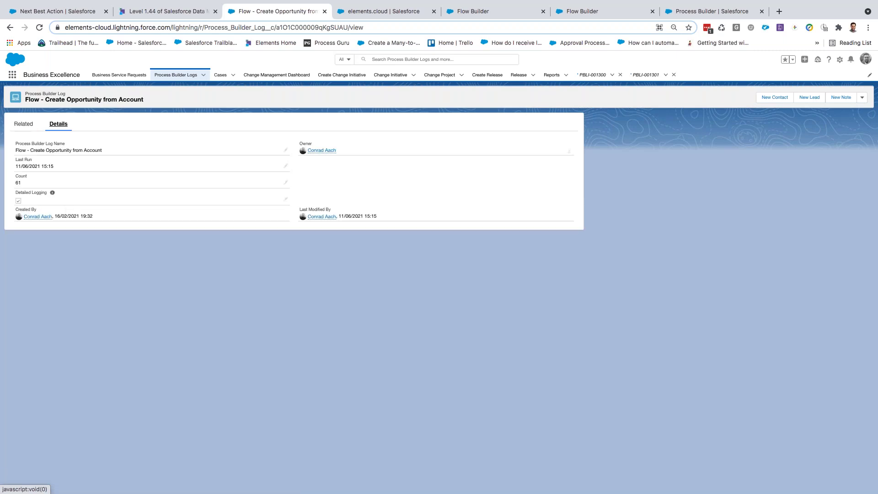
pyautogui.click(23, 124)
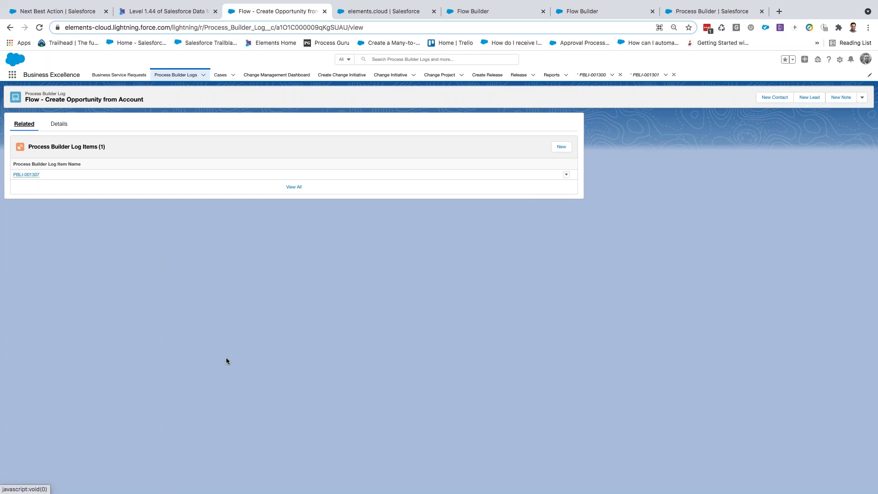
pyautogui.click(50, 124)
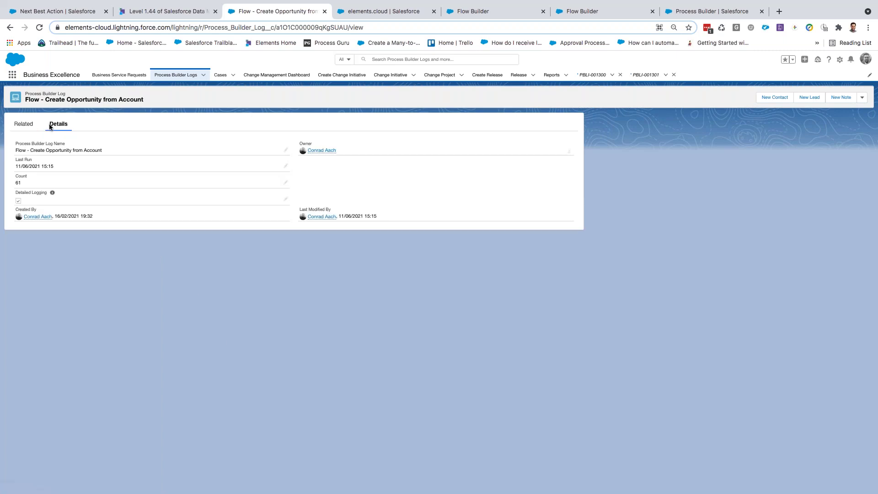
# Step: Check the log record's name and Count field, then switch to the elements.cloud account
pyautogui.click(373, 14)
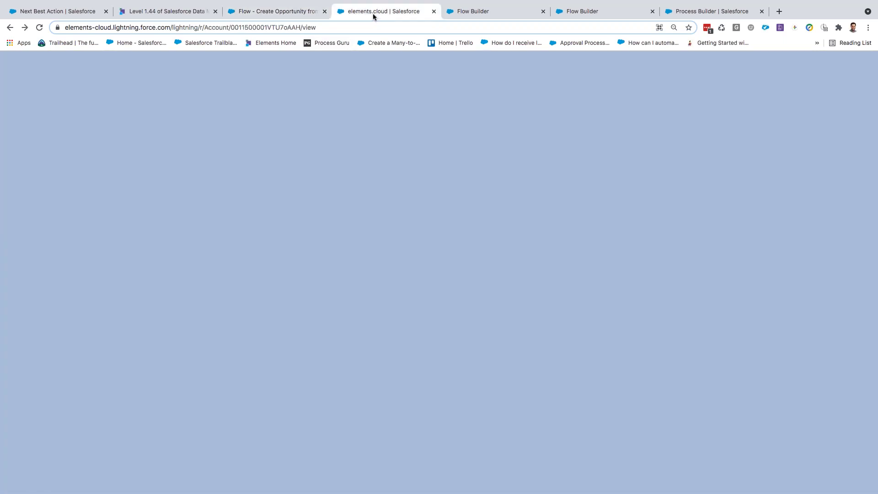
pyautogui.click(286, 17)
pyautogui.moveTo(59, 100); pyautogui.dragTo(153, 104)
pyautogui.moveTo(14, 183); pyautogui.dragTo(35, 185)
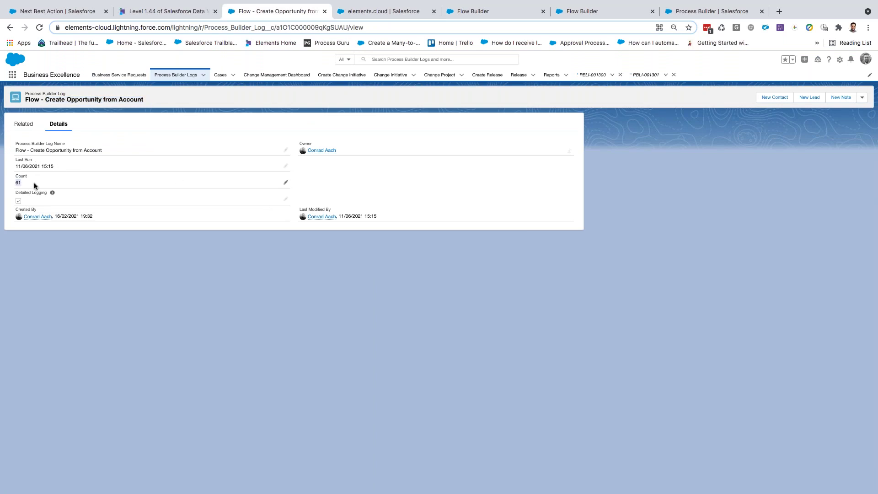
pyautogui.click(372, 17)
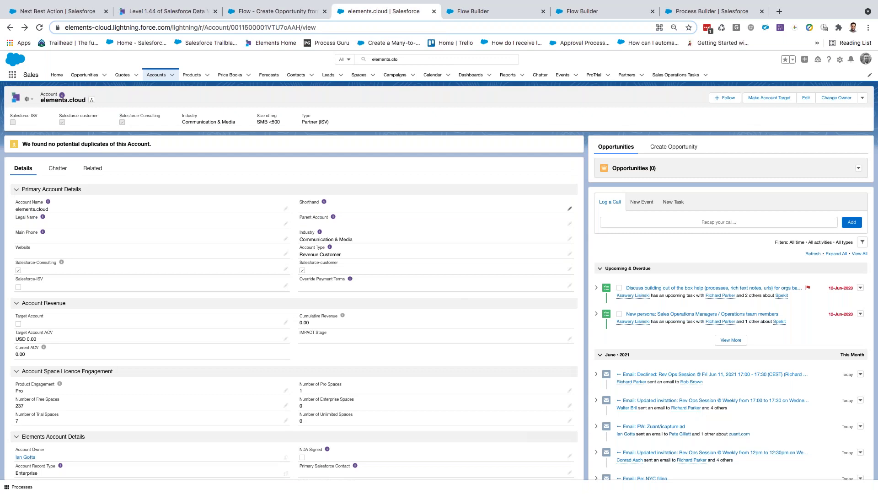
# Step: Try to create an Initial Opportunity from the elements.cloud account, then reload the account page
pyautogui.click(676, 151)
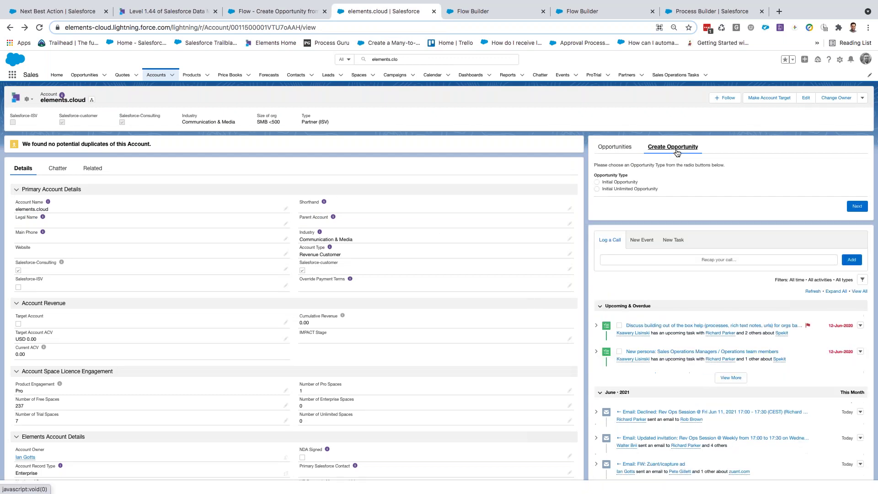
pyautogui.click(620, 182)
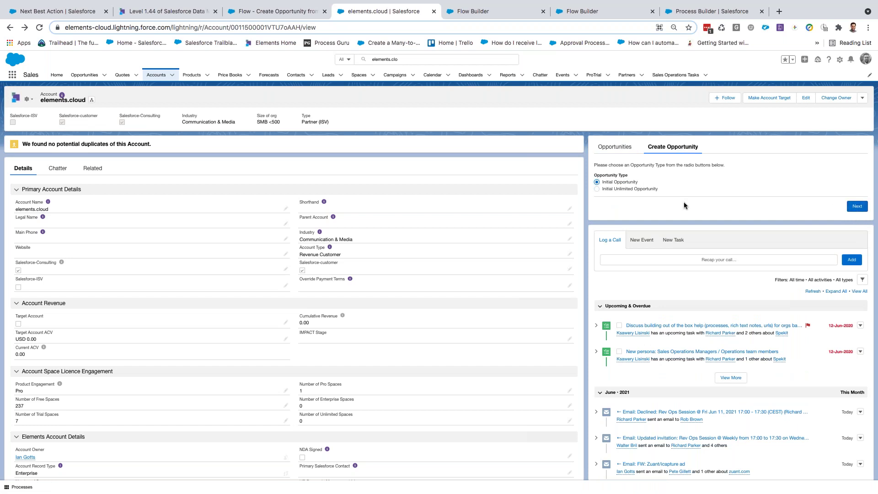
pyautogui.click(856, 206)
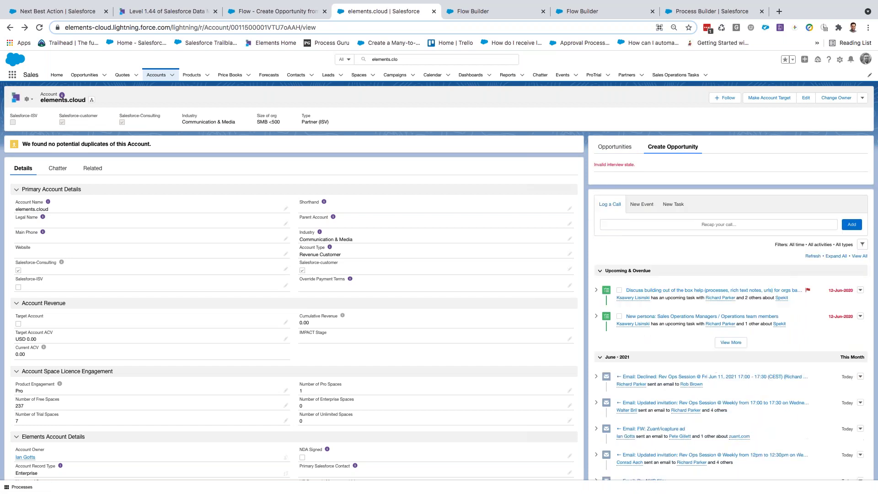
pyautogui.click(622, 148)
pyautogui.click(680, 153)
pyautogui.click(39, 27)
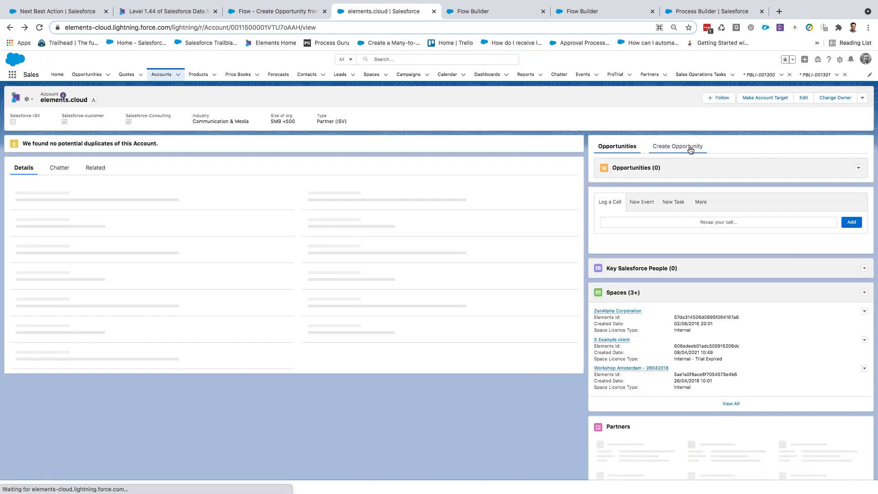
# Step: Create an Initial Opportunity for the elements.cloud account in U.S. Dollar with close date 09-Sep-2021, and view the account's opportunities
pyautogui.click(691, 149)
pyautogui.click(625, 190)
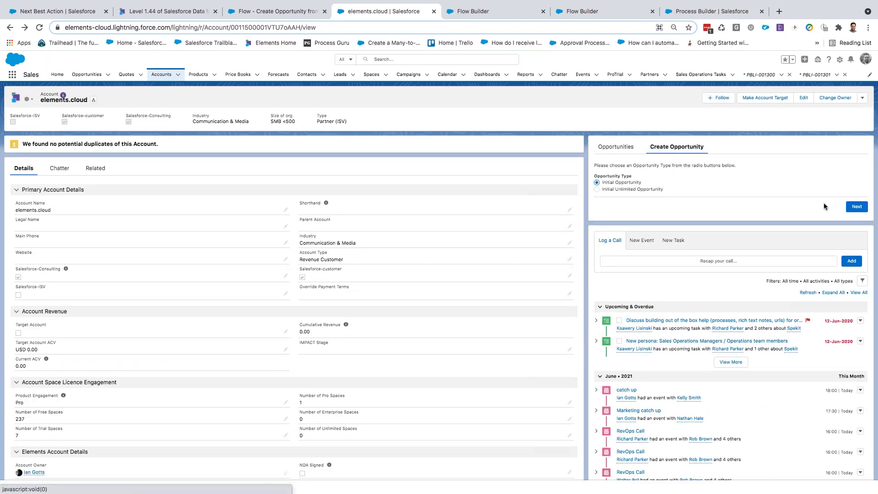
pyautogui.click(856, 207)
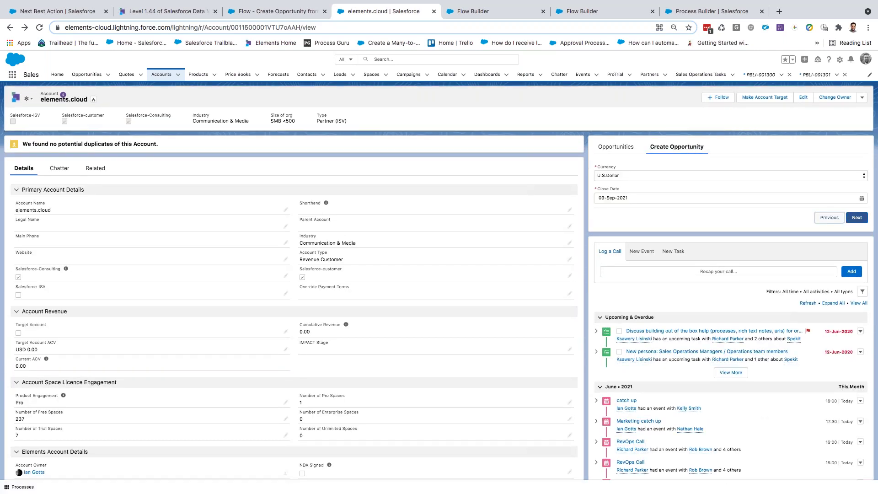
pyautogui.click(853, 216)
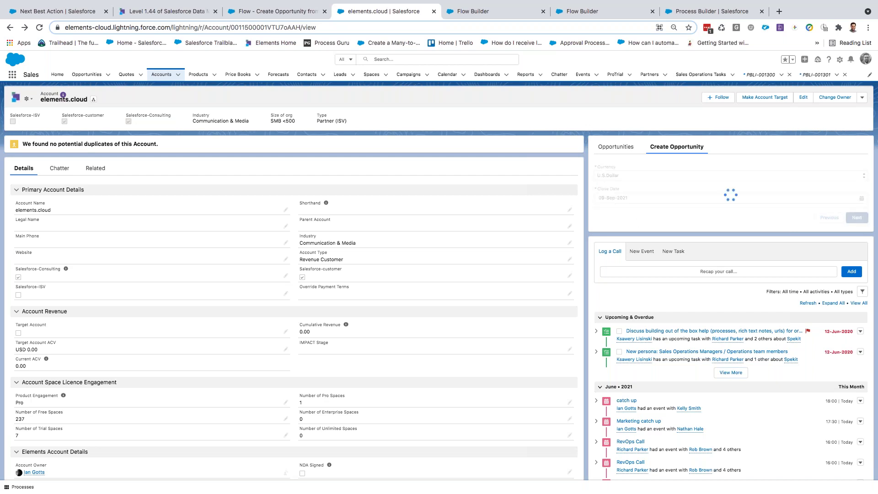
pyautogui.click(608, 195)
pyautogui.click(856, 215)
pyautogui.click(857, 184)
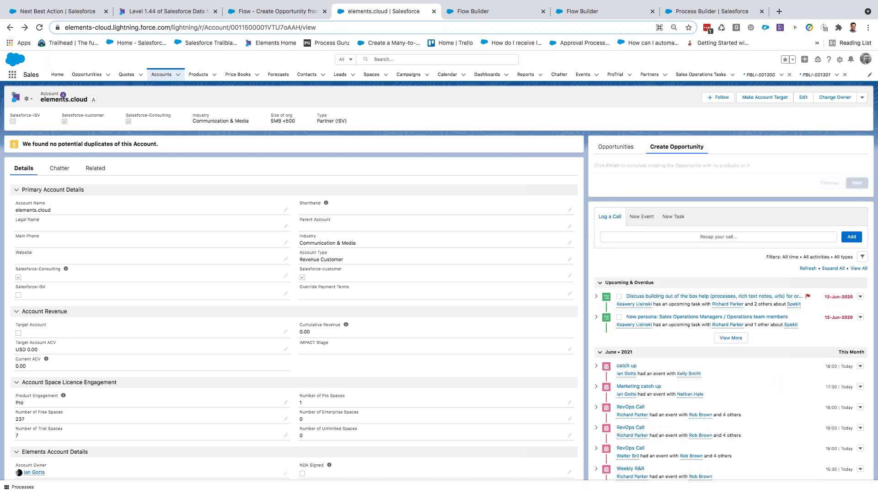
pyautogui.click(622, 151)
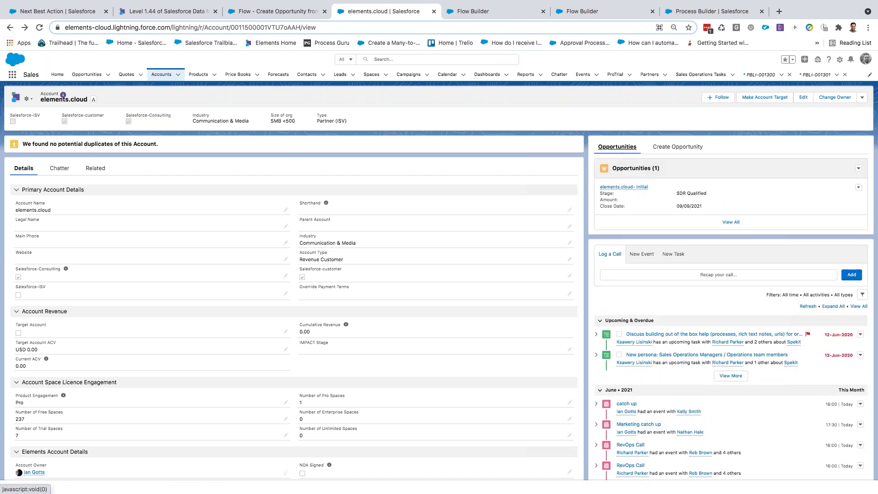
# Step: Refresh the "Flow - Create Opportunity from Account" log record and check its Count and Last Run fields
pyautogui.click(274, 11)
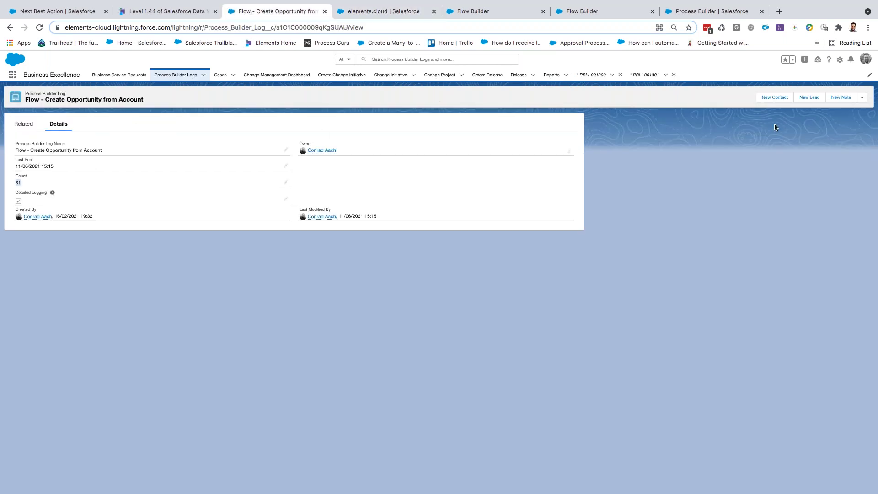
pyautogui.click(39, 27)
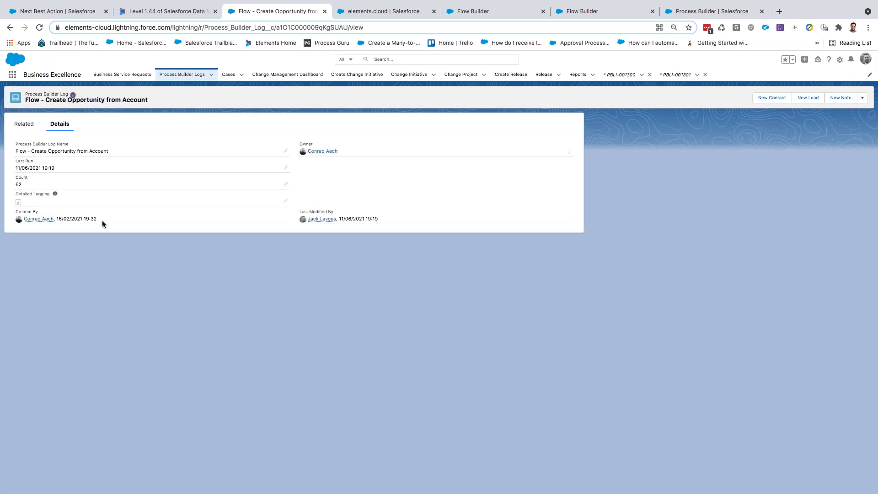
pyautogui.moveTo(15, 185); pyautogui.dragTo(38, 185)
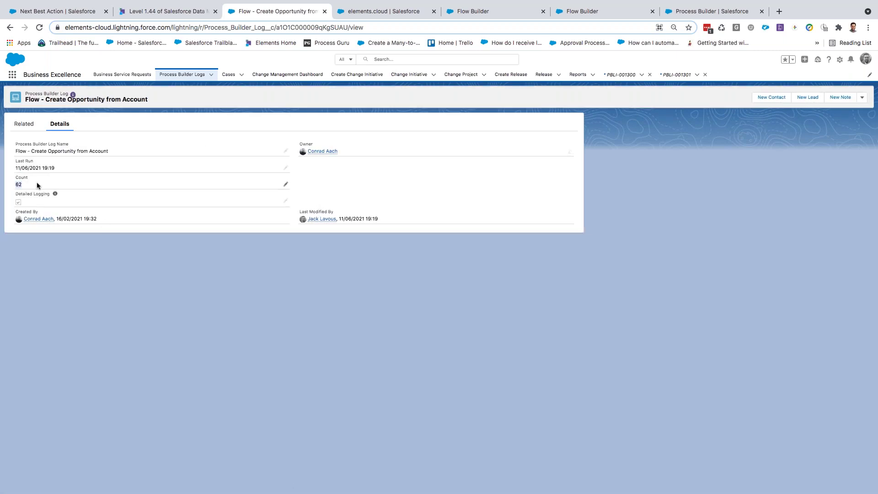
pyautogui.moveTo(15, 168); pyautogui.dragTo(72, 170)
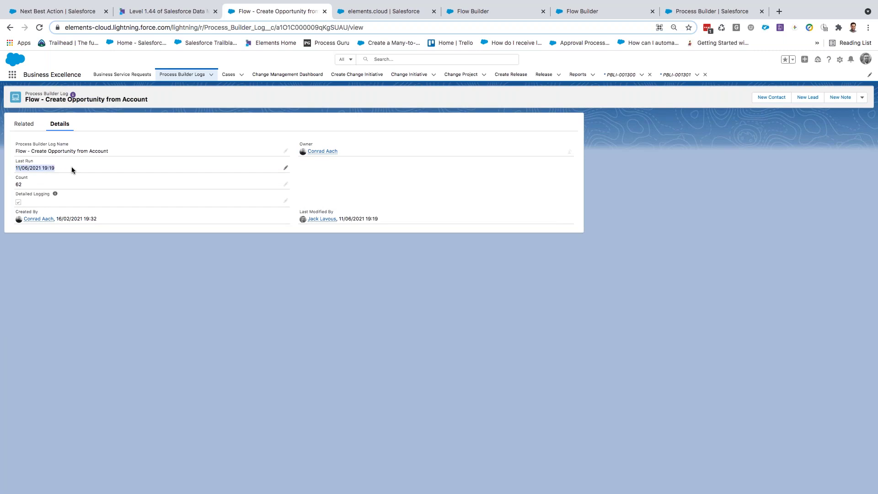
pyautogui.click(43, 169)
# Step: Open the log's related item PBLI-001310 and examine its Additional Information field
pyautogui.click(24, 126)
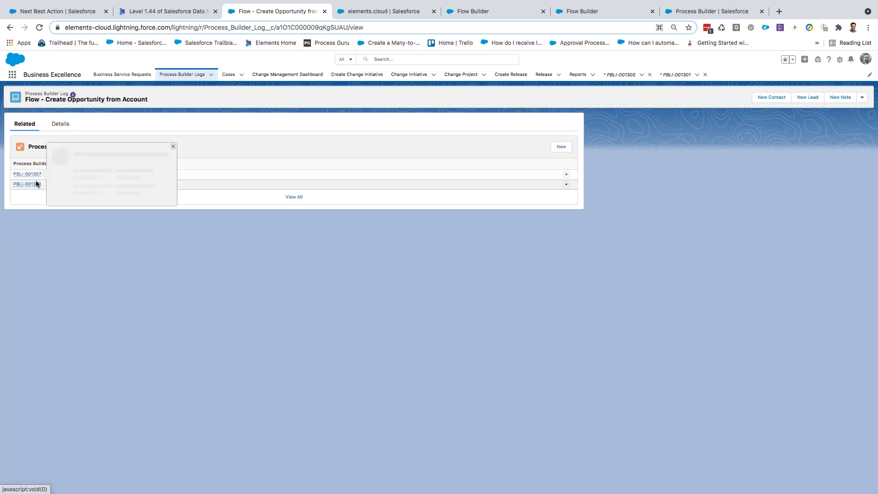
pyautogui.click(34, 184)
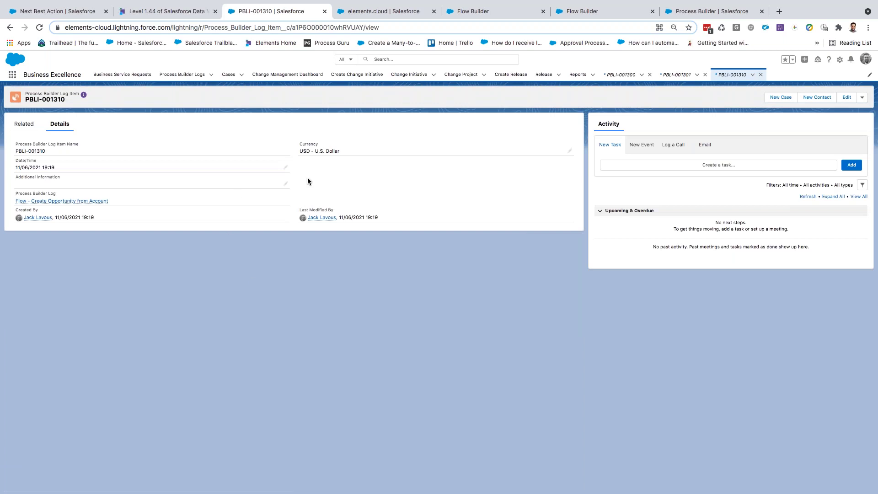
pyautogui.moveTo(14, 175); pyautogui.dragTo(75, 176)
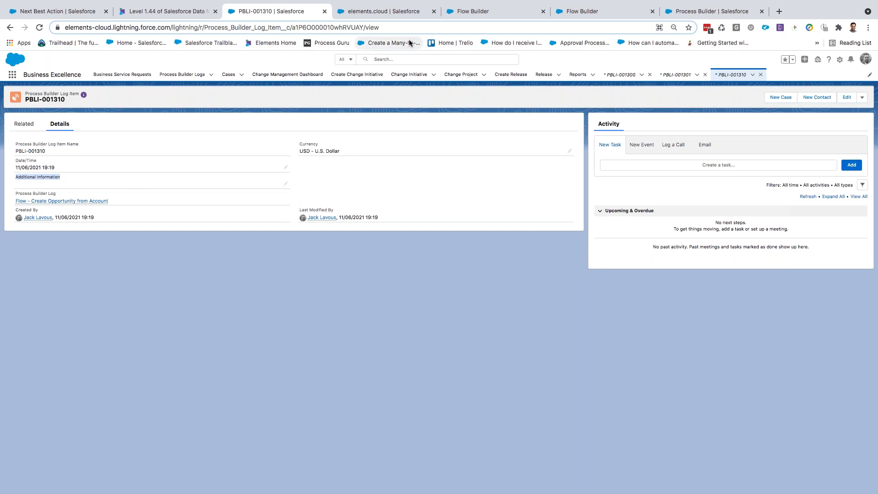
# Step: Switch to the Update PBLog flow in Flow Builder and open the settings of its Get record element
pyautogui.click(386, 11)
pyautogui.click(465, 14)
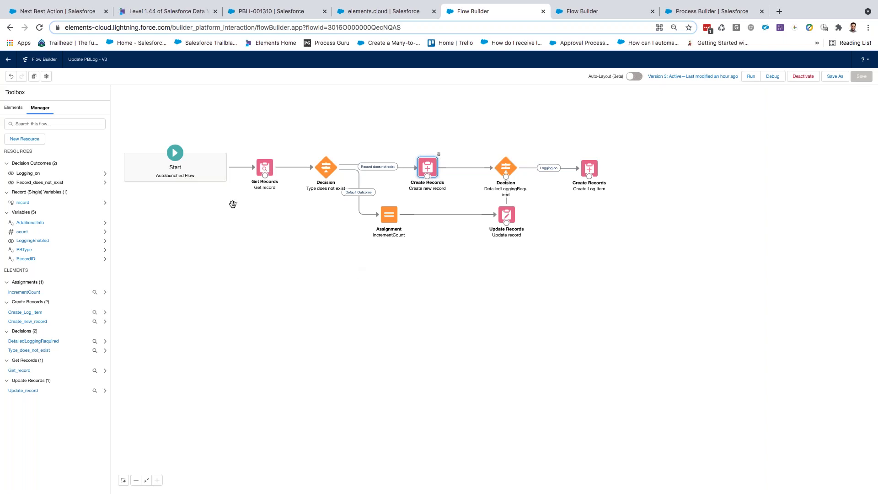
pyautogui.click(265, 166)
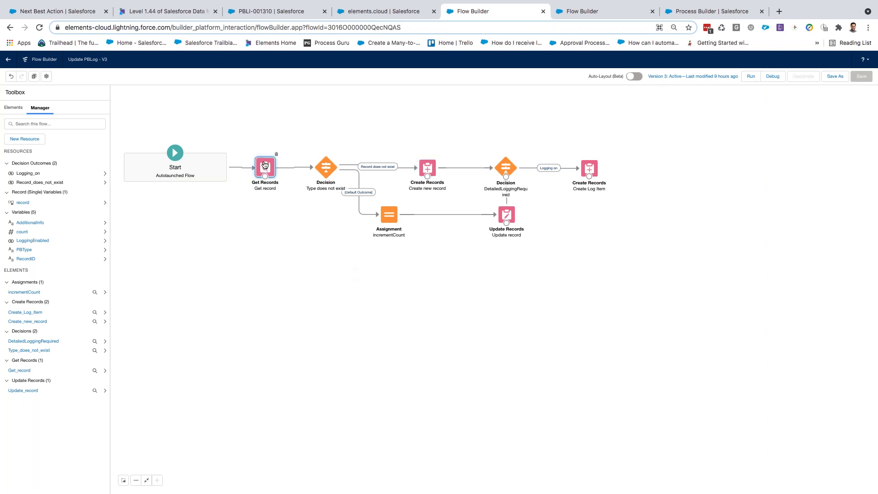
pyautogui.doubleClick(265, 166)
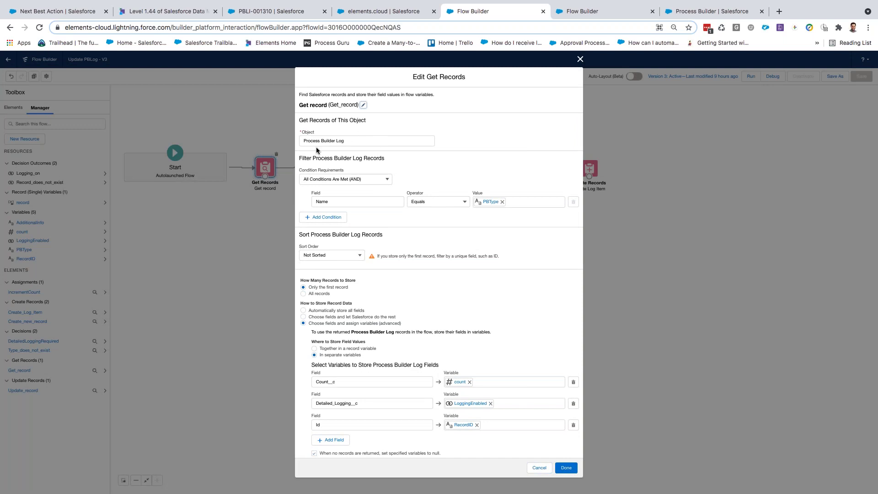
# Step: Return to the Salesforce log records and view the full Process Builder Logs list
pyautogui.click(288, 14)
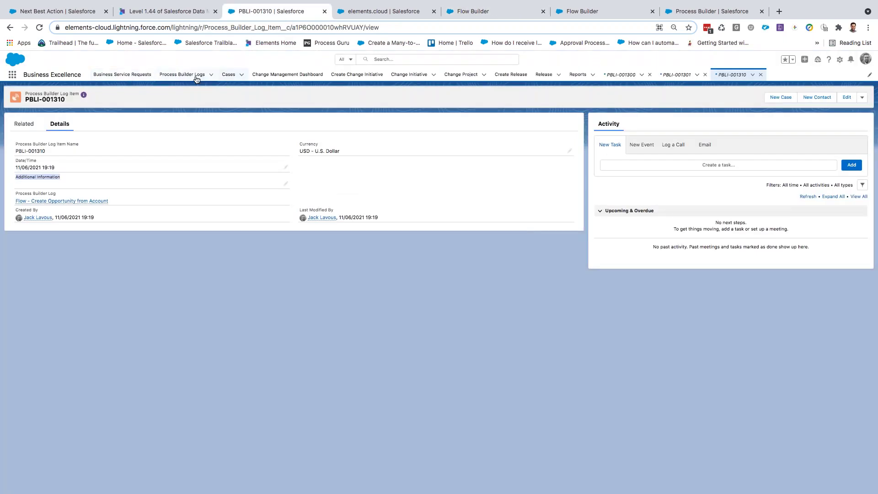
pyautogui.click(182, 74)
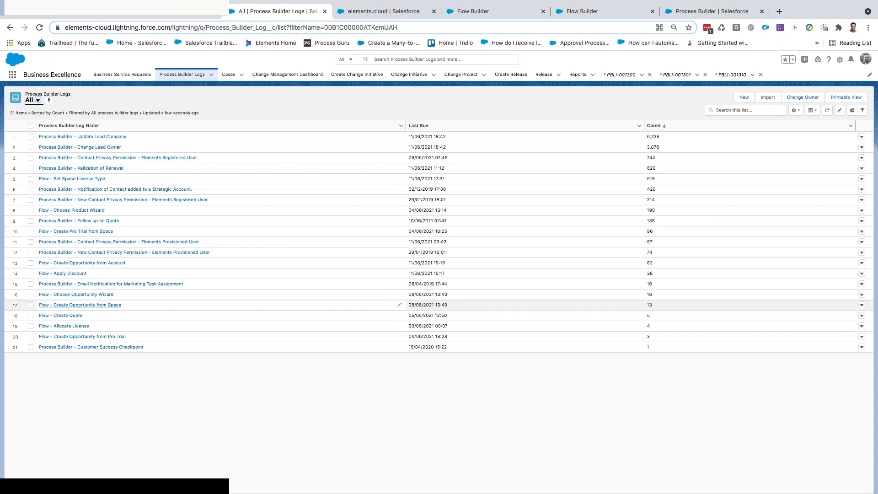
pyautogui.click(483, 24)
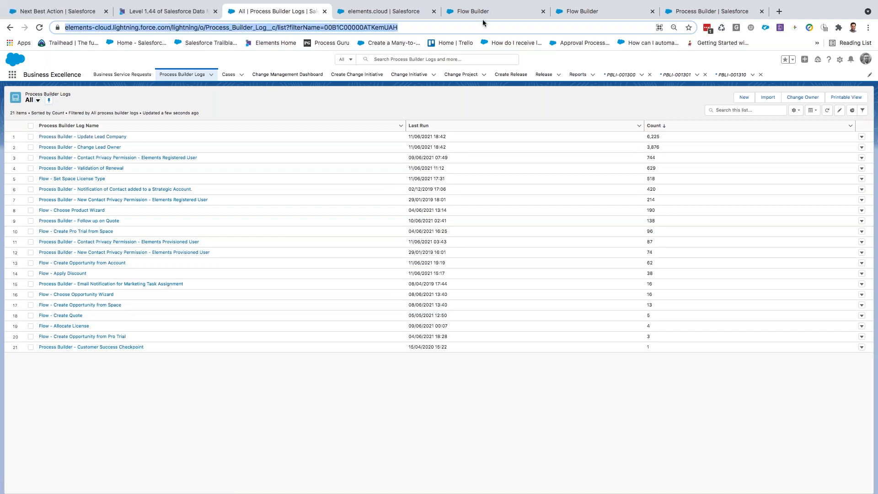
# Step: Go back to the Update PBLog flow, leave the Get record settings and open the "Type does not exist" decision
pyautogui.click(485, 17)
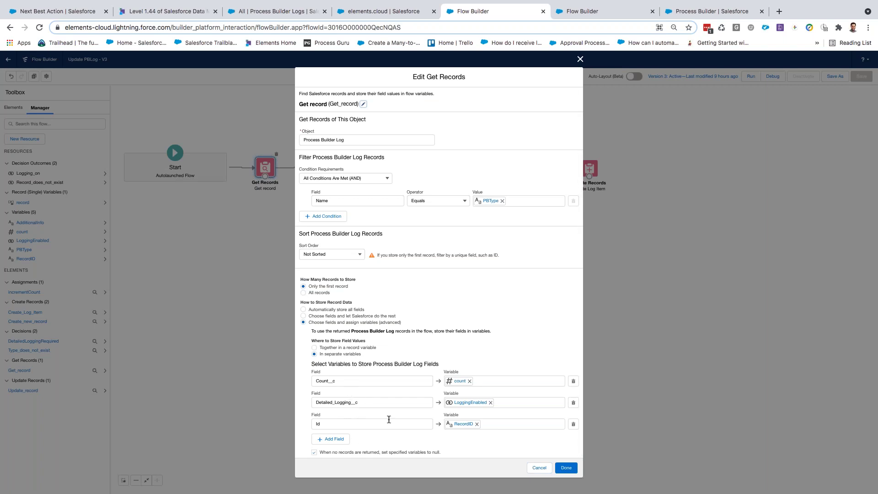
pyautogui.click(566, 467)
pyautogui.doubleClick(326, 167)
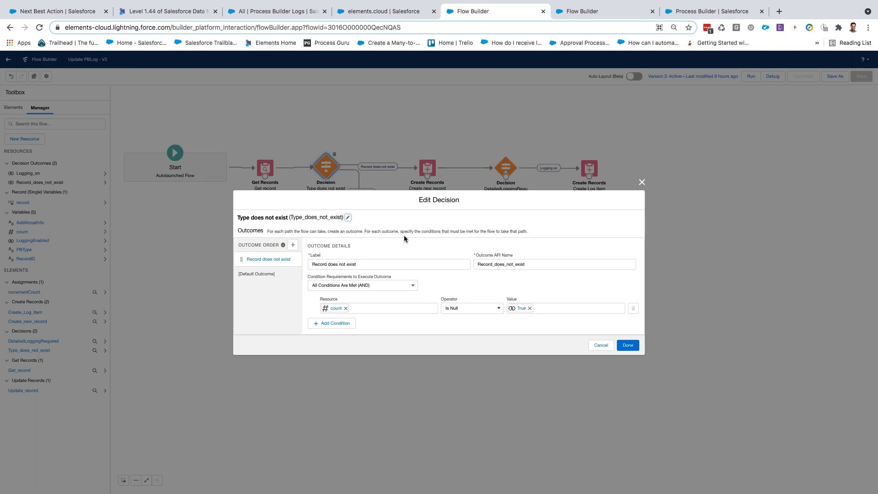
# Step: Leave the decision and examine the field values of the Create new record element, referring to the Process Builder Logs list
pyautogui.click(621, 344)
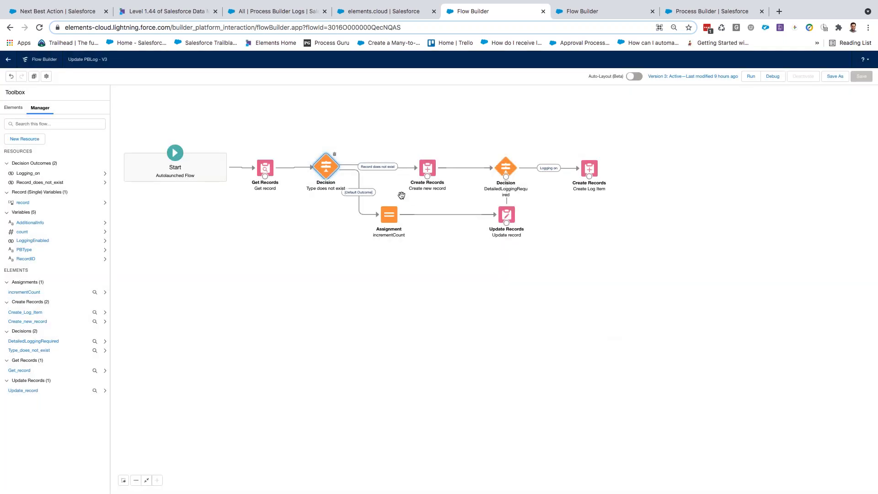
pyautogui.click(431, 171)
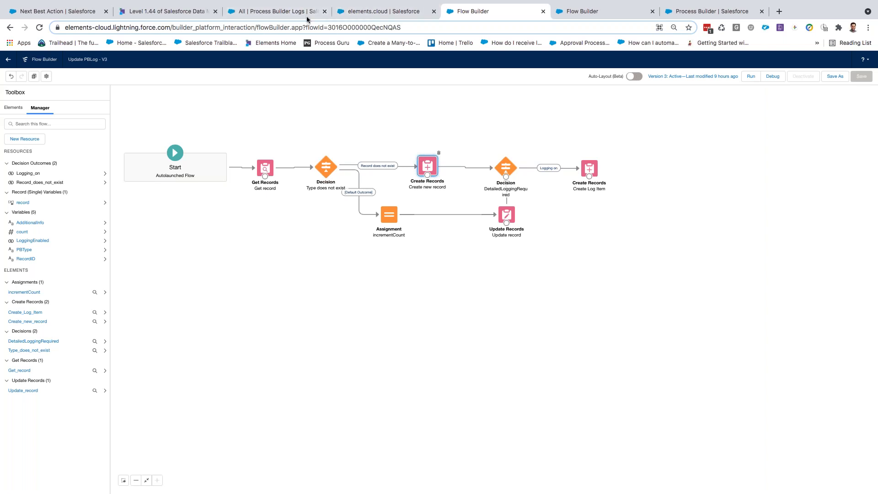
pyautogui.click(363, 14)
pyautogui.click(303, 14)
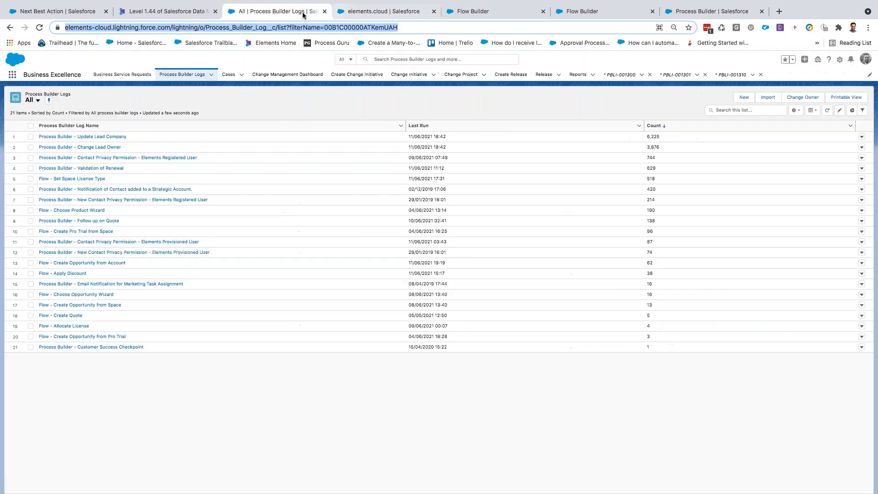
pyautogui.click(474, 13)
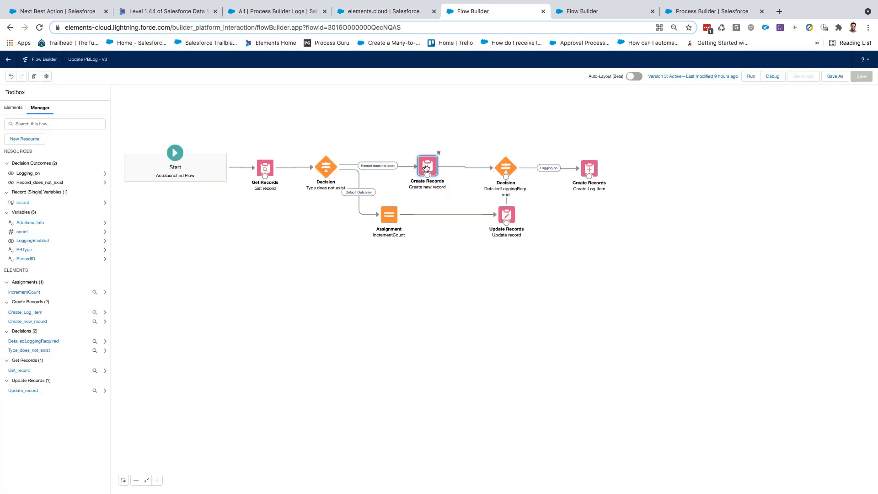
pyautogui.doubleClick(426, 168)
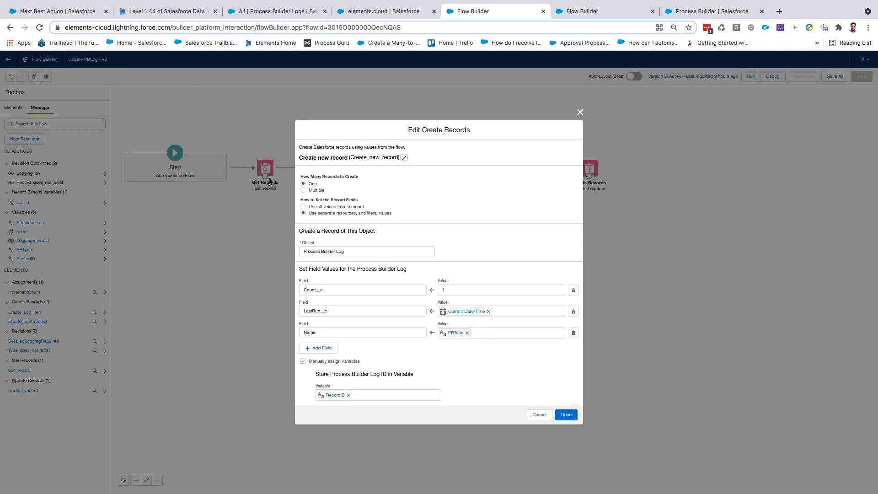
pyautogui.click(566, 414)
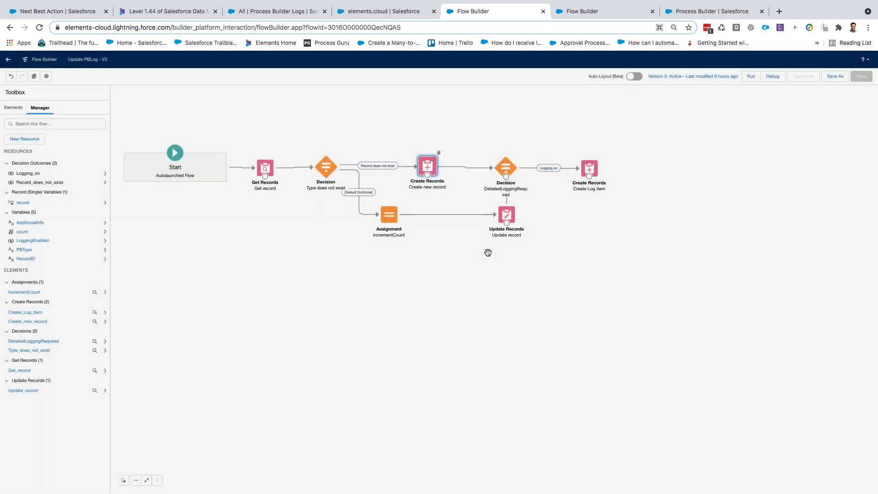
# Step: Examine the condition of the DetailedLoggingRequired decision and open the Create Log Item element
pyautogui.doubleClick(511, 171)
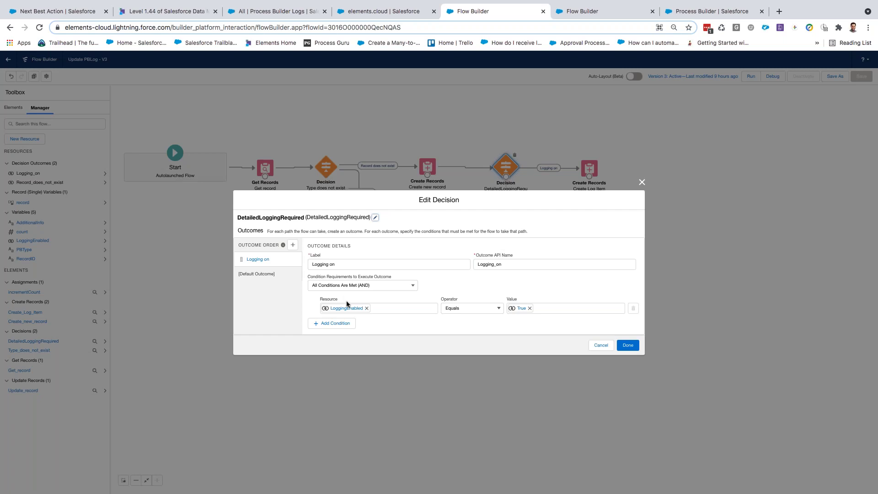
pyautogui.click(628, 345)
pyautogui.doubleClick(595, 171)
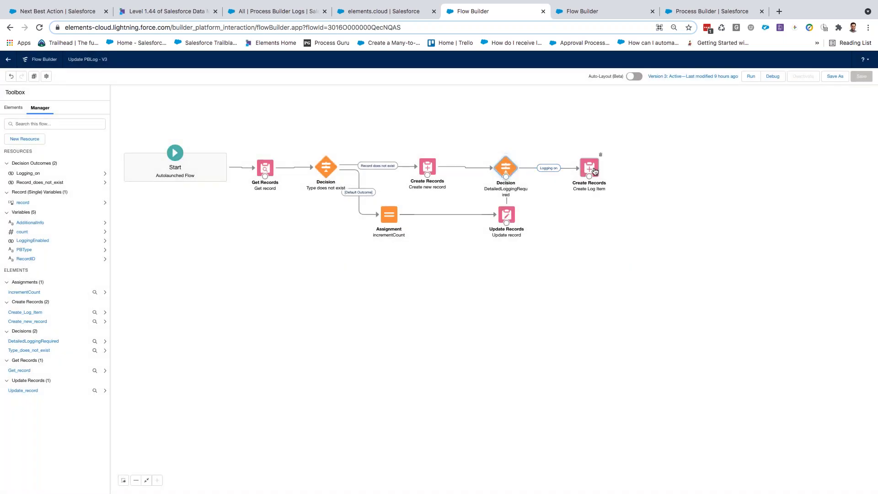
# Step: Check the related items of the "Process Builder - Update Lead Company" log, and examine the field values of the Create Log Item element
pyautogui.click(293, 15)
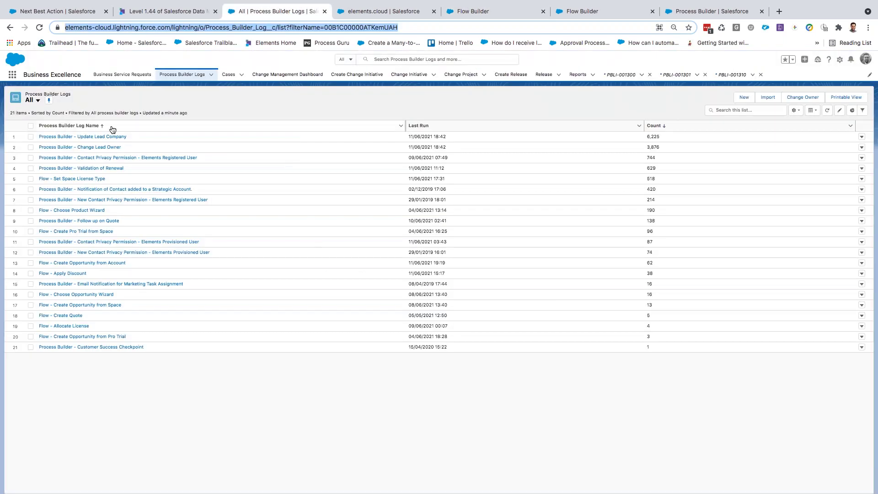
pyautogui.click(92, 138)
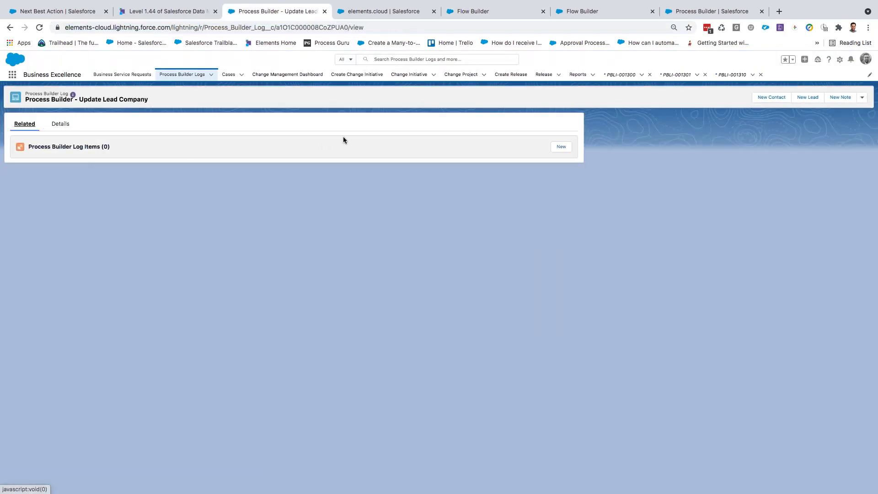
pyautogui.click(503, 10)
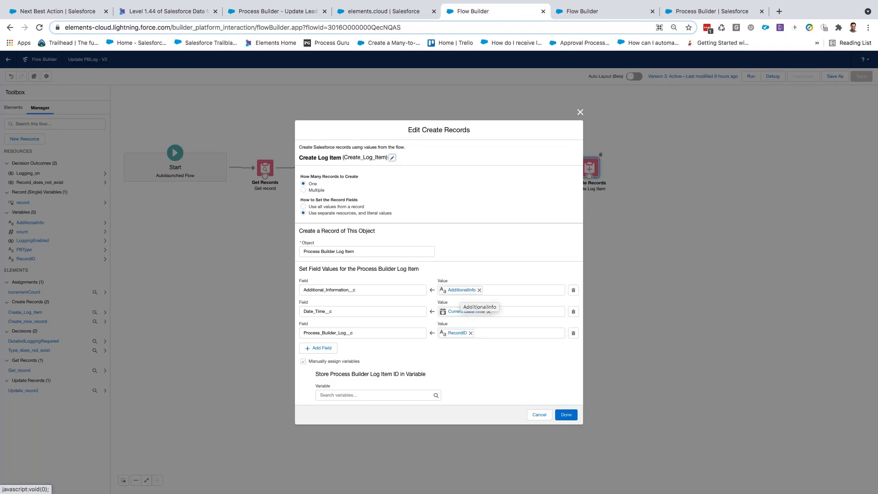
pyautogui.click(466, 288)
pyautogui.click(526, 353)
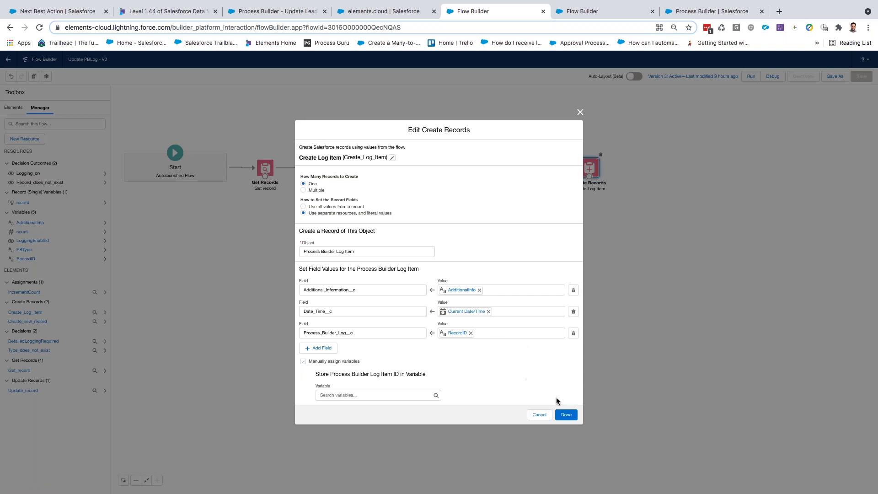
pyautogui.click(566, 414)
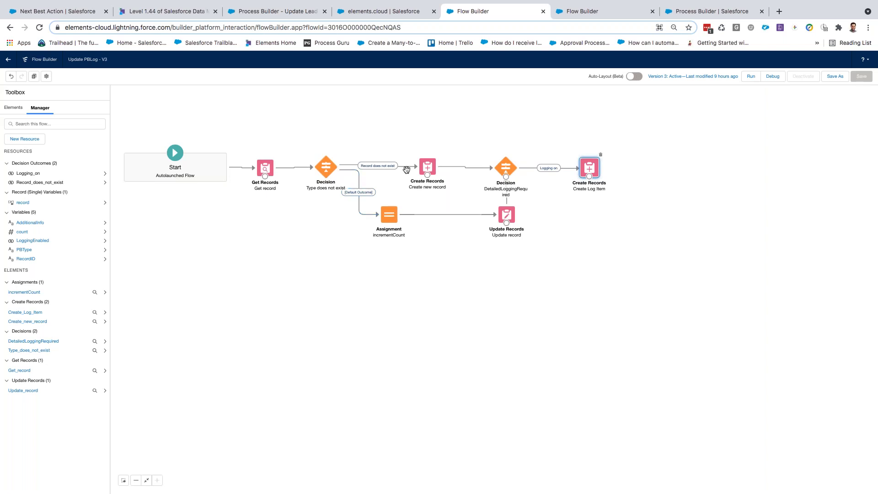
# Step: Review the "Type does not exist" decision again and examine the incrementCount assignment on its default path
pyautogui.doubleClick(326, 169)
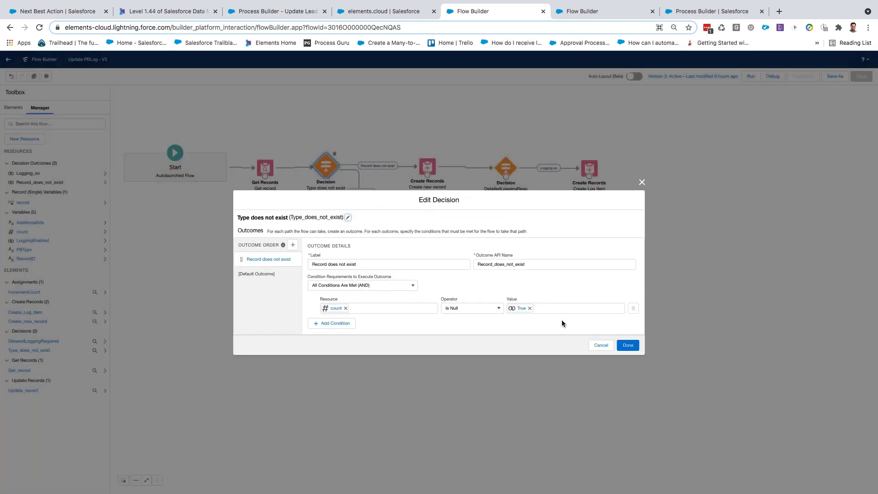
pyautogui.click(629, 345)
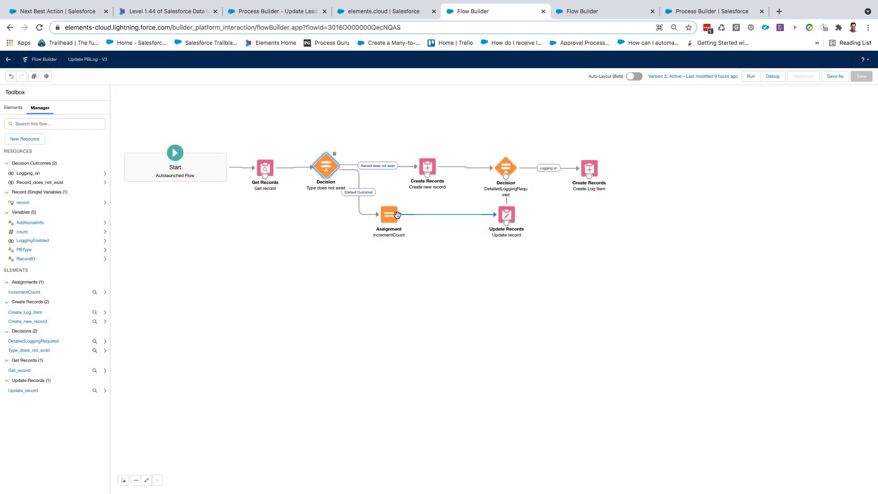
pyautogui.doubleClick(396, 218)
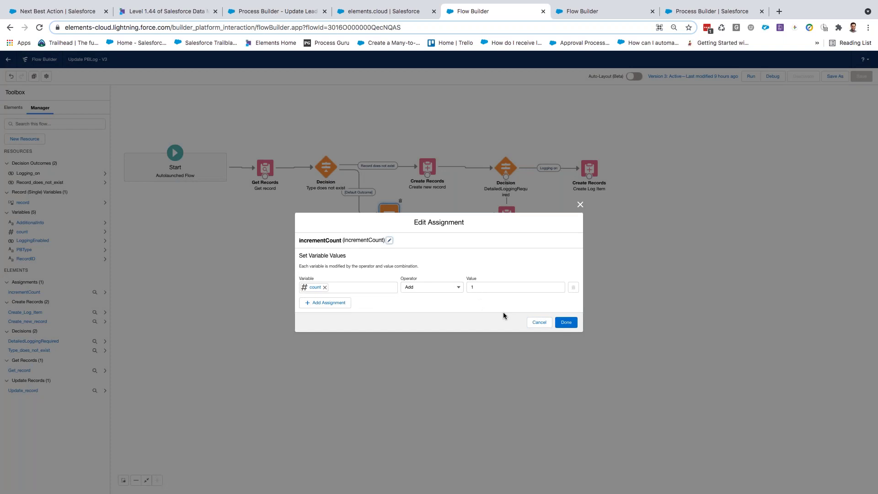
pyautogui.click(567, 323)
# Step: Examine the filter and field values of the Update record element, and return to the full Process Builder Logs list in Salesforce
pyautogui.doubleClick(506, 213)
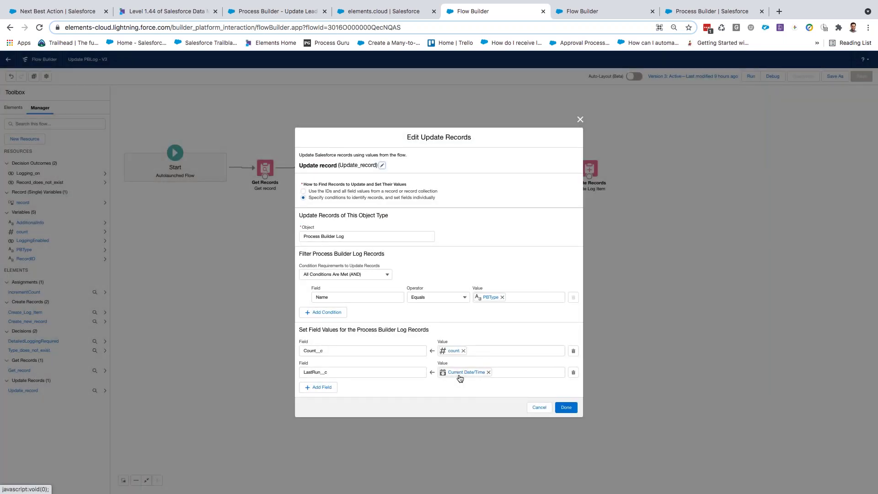
pyautogui.click(565, 406)
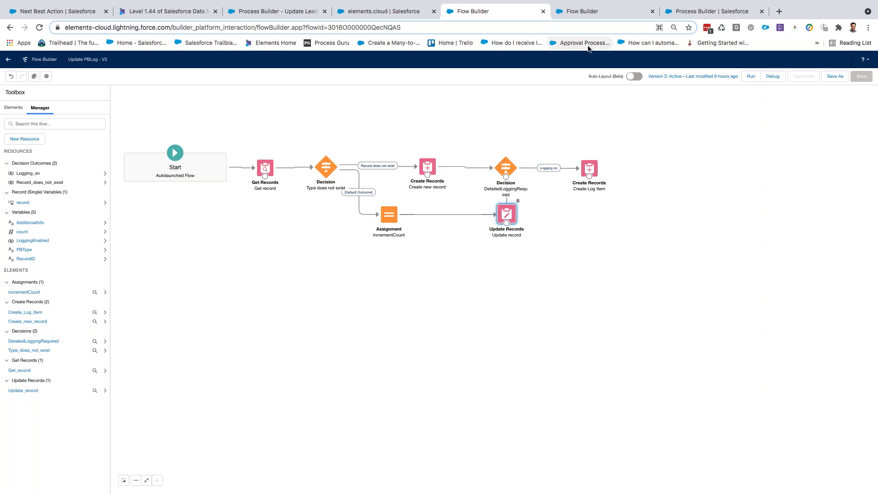
pyautogui.click(247, 11)
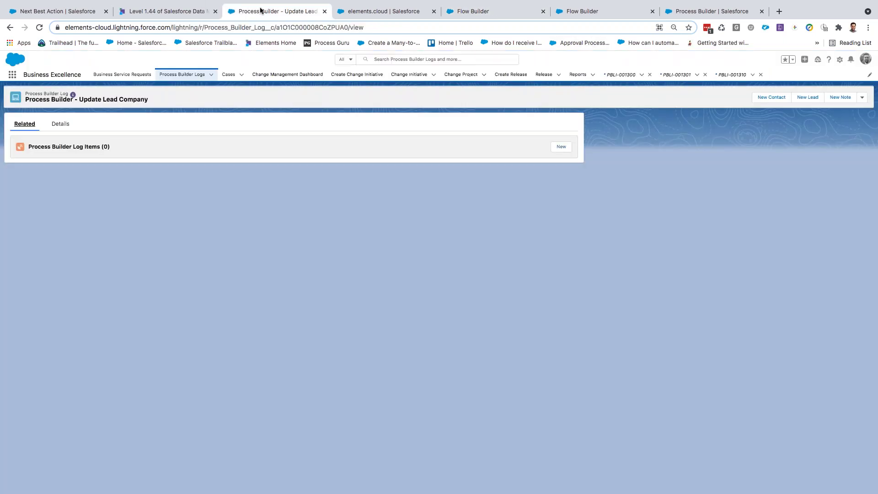
pyautogui.click(393, 13)
pyautogui.click(245, 13)
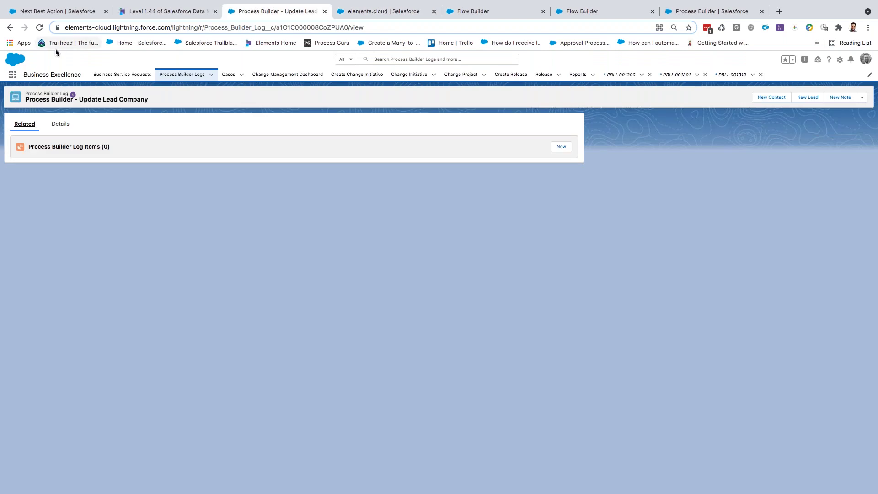
pyautogui.click(182, 74)
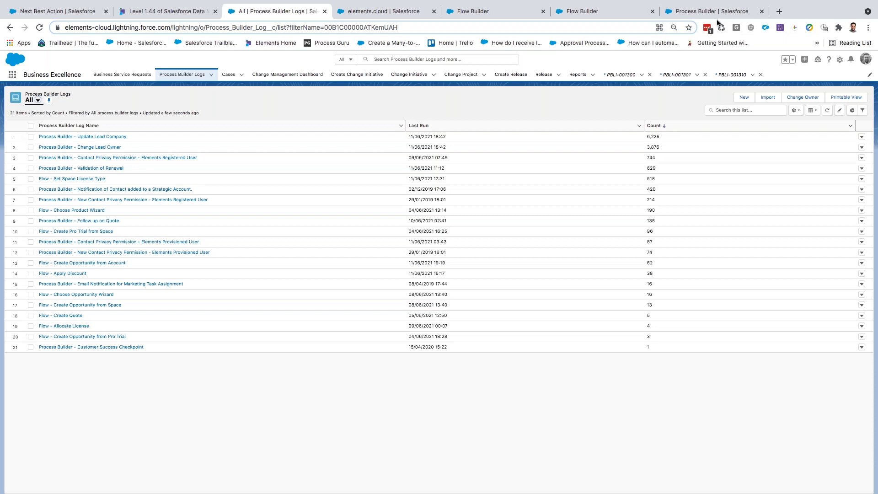
# Step: Switch to the elements.cloud account record and show its Create Opportunity flow
pyautogui.click(625, 15)
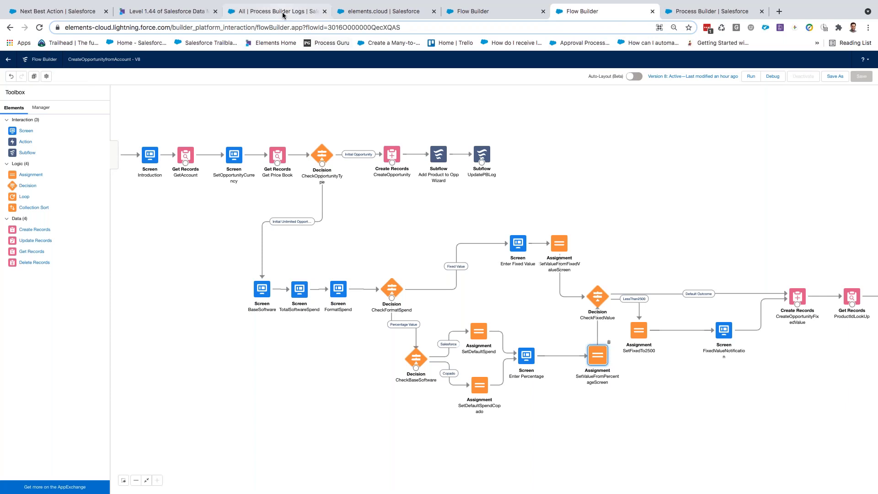
pyautogui.click(277, 12)
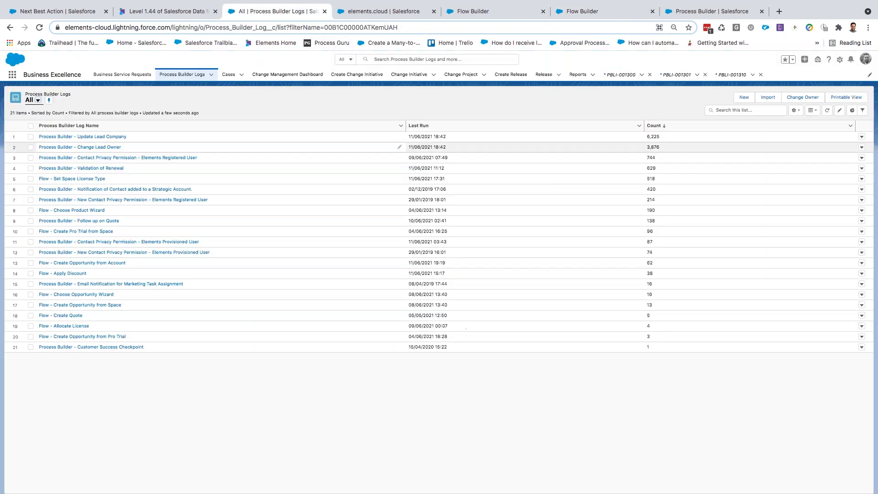
pyautogui.click(352, 13)
pyautogui.click(677, 147)
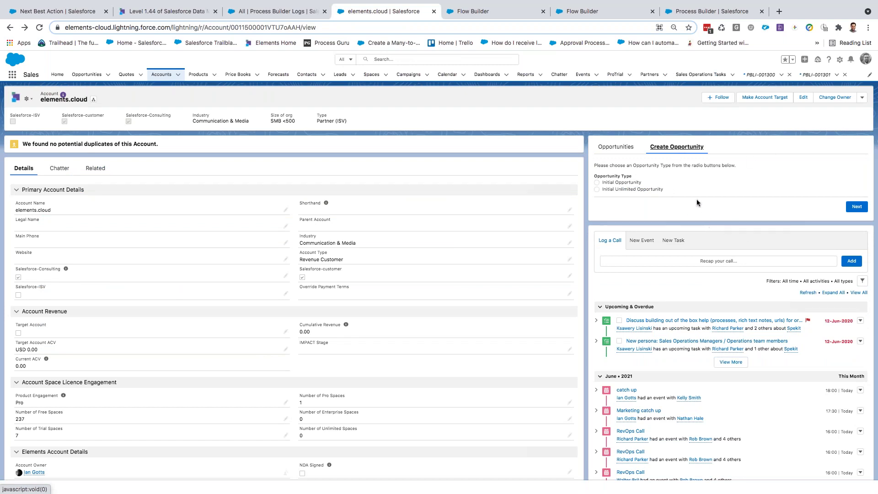
# Step: In the CreateOpportunityfromAccount flow, move the UpdatePBLog subflow element farther away from the Add Product to Opp Wizard subflow
pyautogui.click(585, 12)
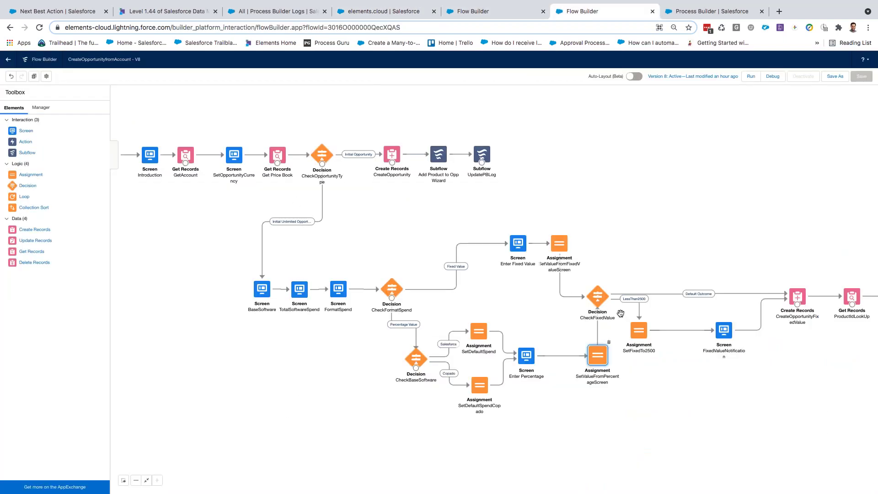
pyautogui.moveTo(558, 180); pyautogui.dragTo(512, 184)
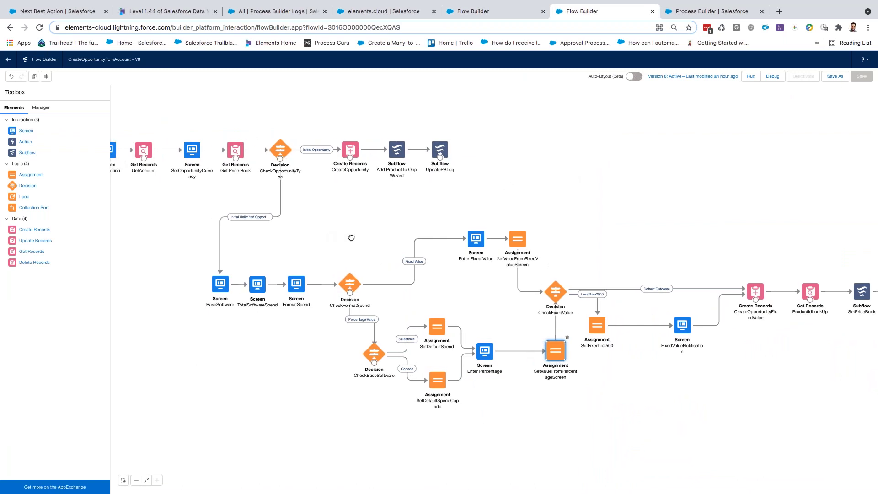
pyautogui.moveTo(351, 238); pyautogui.dragTo(368, 238)
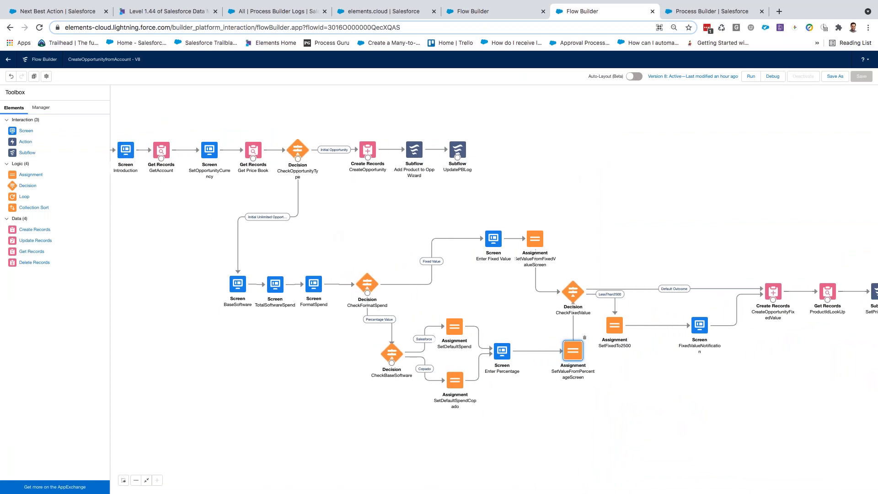
pyautogui.moveTo(354, 236); pyautogui.dragTo(382, 236)
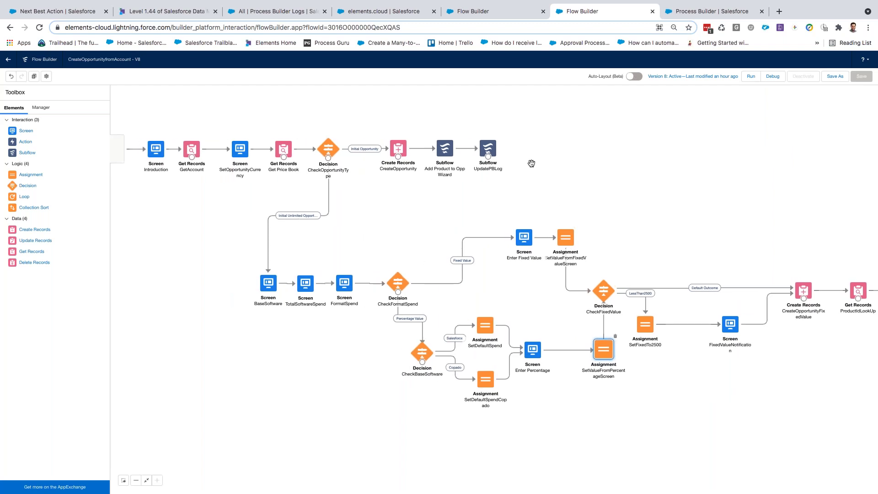
pyautogui.moveTo(489, 154); pyautogui.dragTo(519, 154)
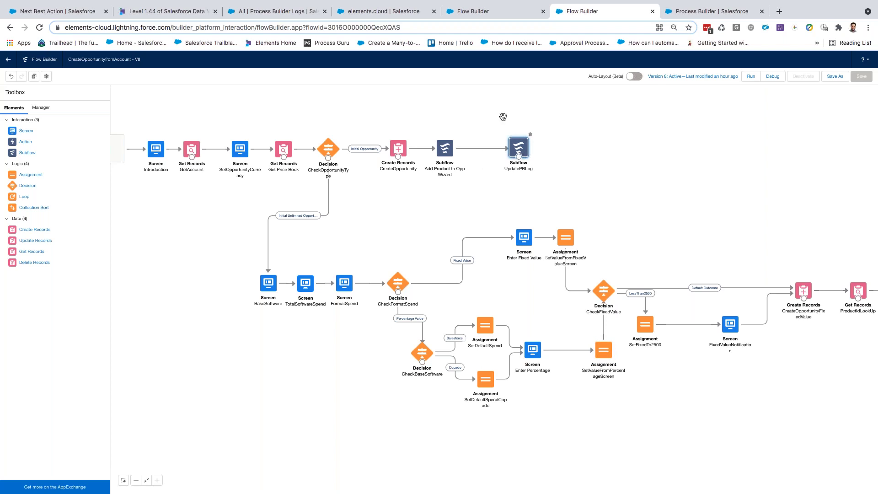
# Step: Examine the PBType input value of that UpdatePBLog subflow and leave its settings without changes
pyautogui.doubleClick(518, 152)
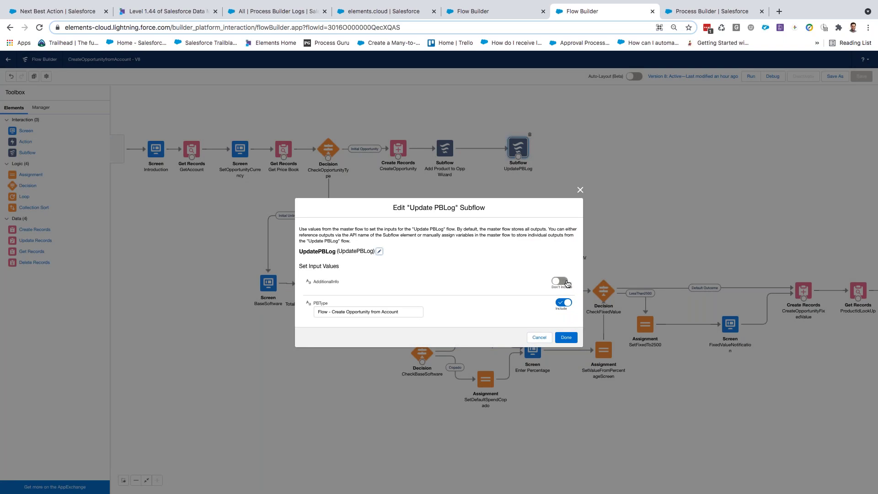
pyautogui.moveTo(319, 311); pyautogui.dragTo(405, 310)
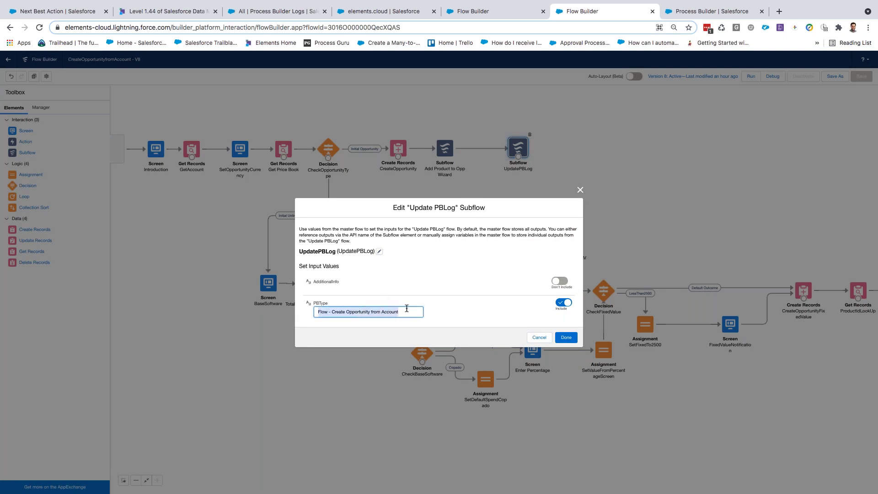
pyautogui.click(537, 342)
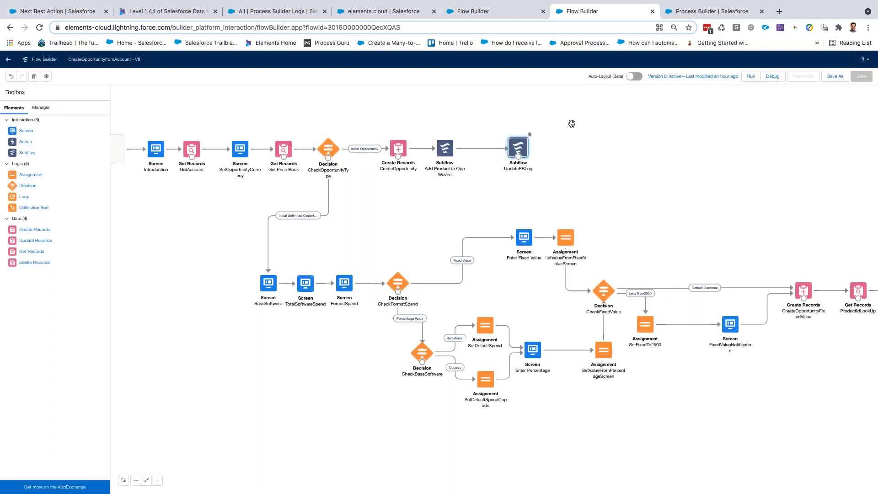
# Step: Look at the Update PBLog flow again, and view the UpdatePBLog subflow at the end of CreateOpportunityfromAccount's unlimited opportunity path
pyautogui.click(498, 18)
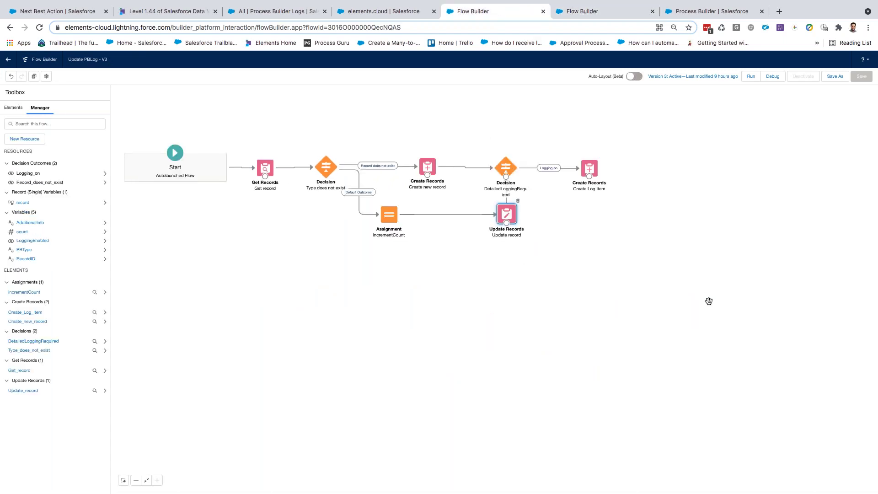
pyautogui.click(575, 12)
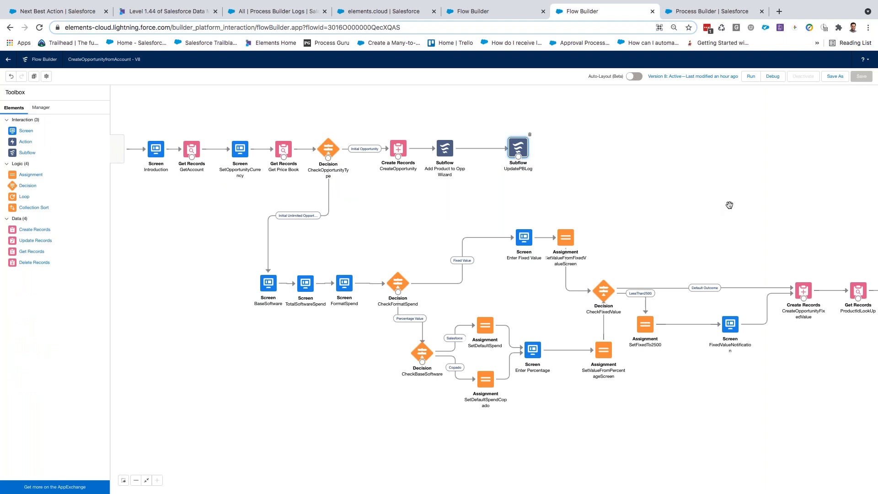
pyautogui.hscroll(5, 727, 204)
pyautogui.moveTo(694, 190); pyautogui.dragTo(495, 199)
pyautogui.moveTo(591, 204); pyautogui.dragTo(493, 206)
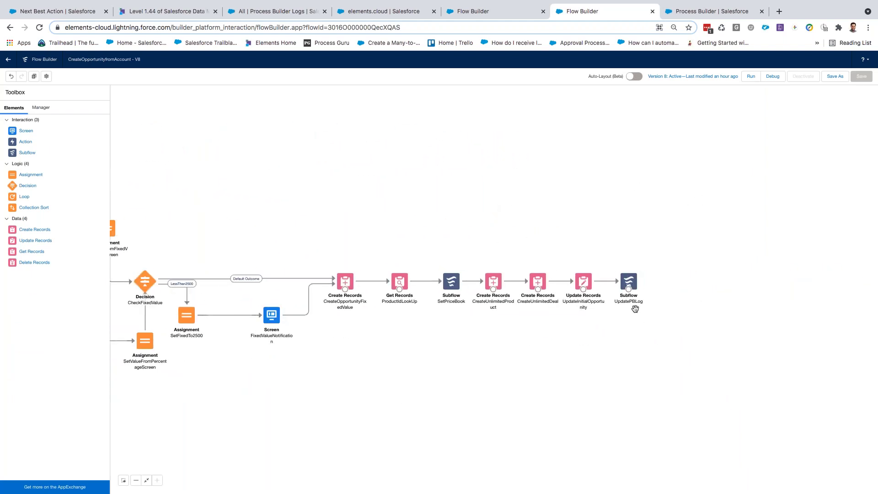
# Step: Examine the PBType input value of the UpdatePBLog subflow at the end of the unlimited opportunity path, leaving its settings as they are
pyautogui.doubleClick(629, 280)
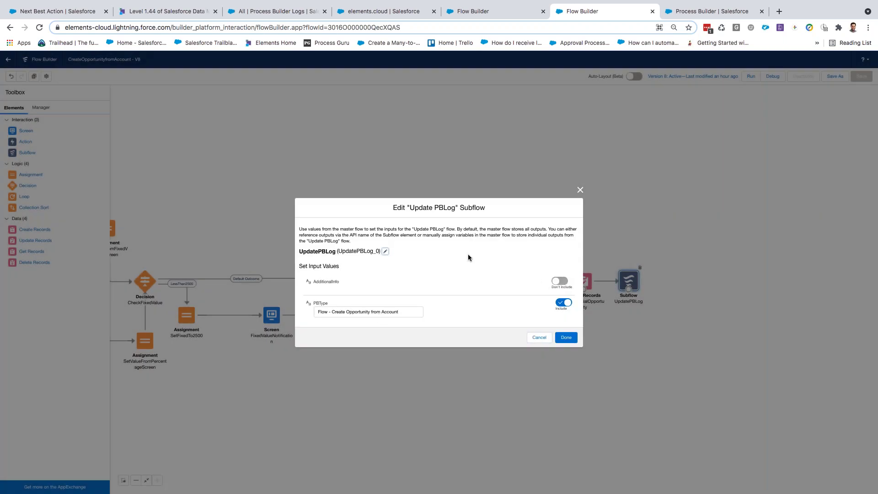
pyautogui.moveTo(317, 312); pyautogui.dragTo(399, 311)
pyautogui.click(566, 337)
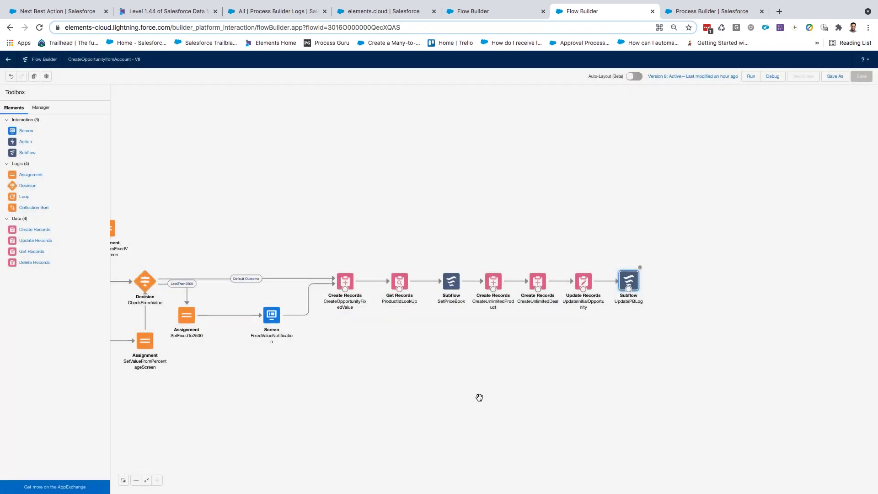
pyautogui.hscroll(-5, 480, 398)
pyautogui.hscroll(-3, 371, 190)
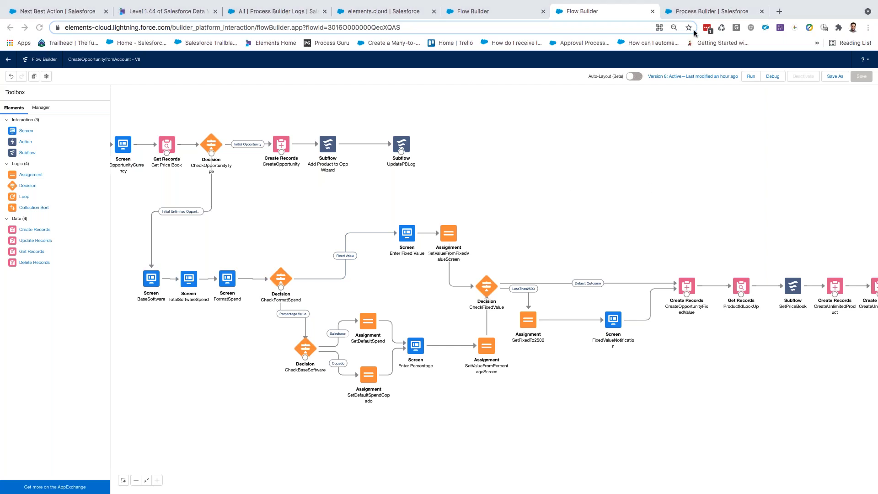
# Step: In the Validation of Renewal process, examine the RecordType criteria and the PBType and AdditionalInfo values passed by its Update PBLog action
pyautogui.click(690, 13)
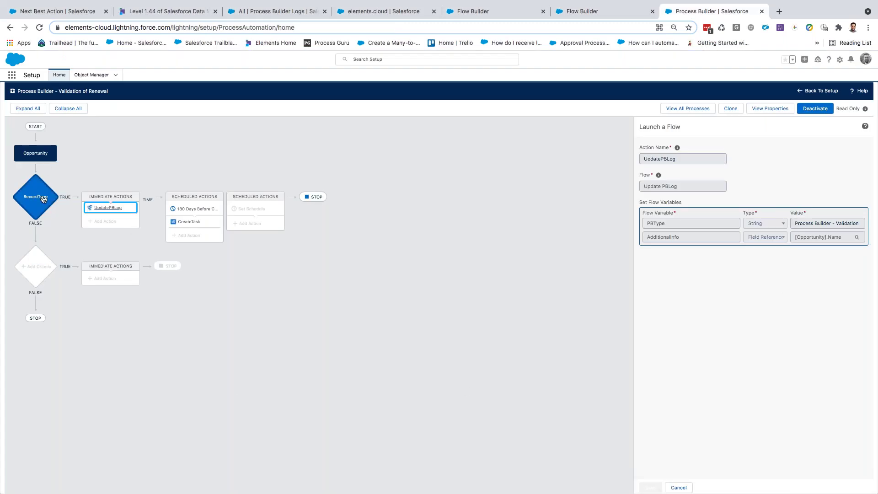
pyautogui.click(117, 215)
pyautogui.moveTo(60, 94); pyautogui.dragTo(192, 222)
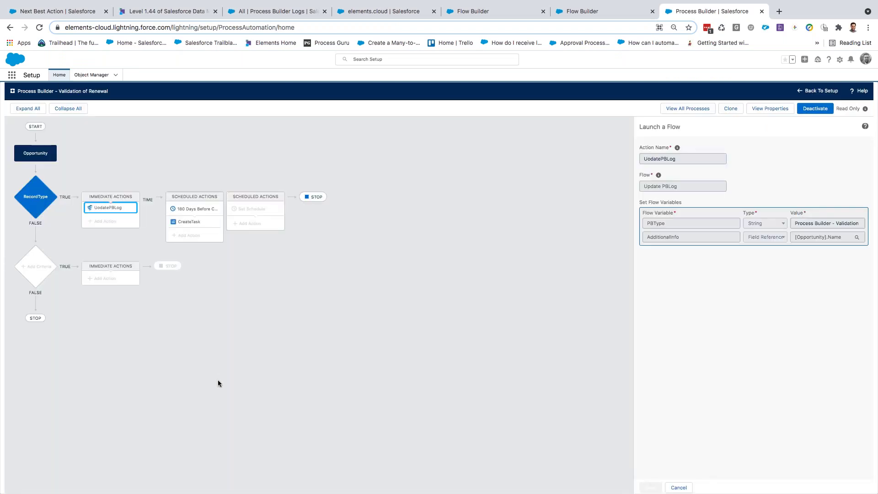
pyautogui.click(40, 197)
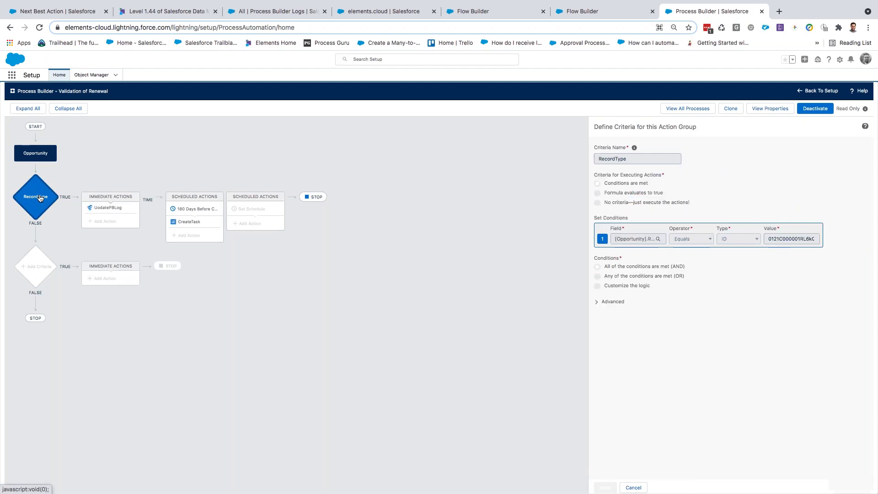
pyautogui.click(123, 215)
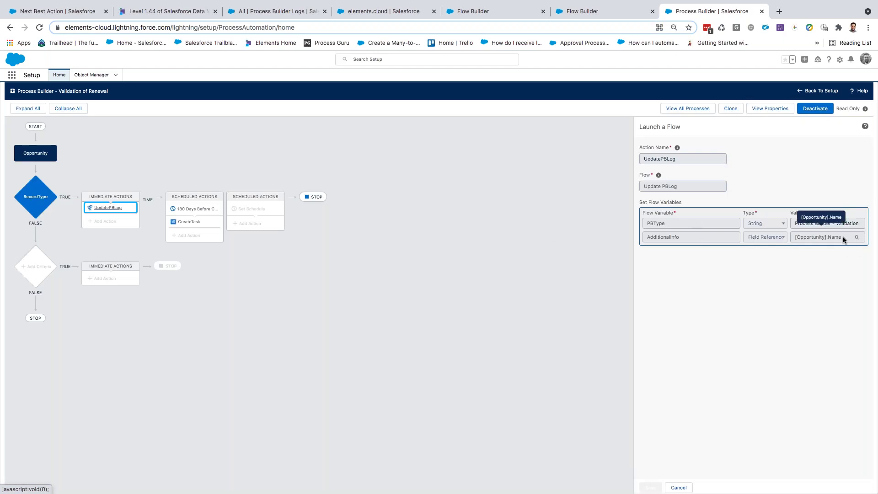
pyautogui.moveTo(795, 225); pyautogui.dragTo(861, 224)
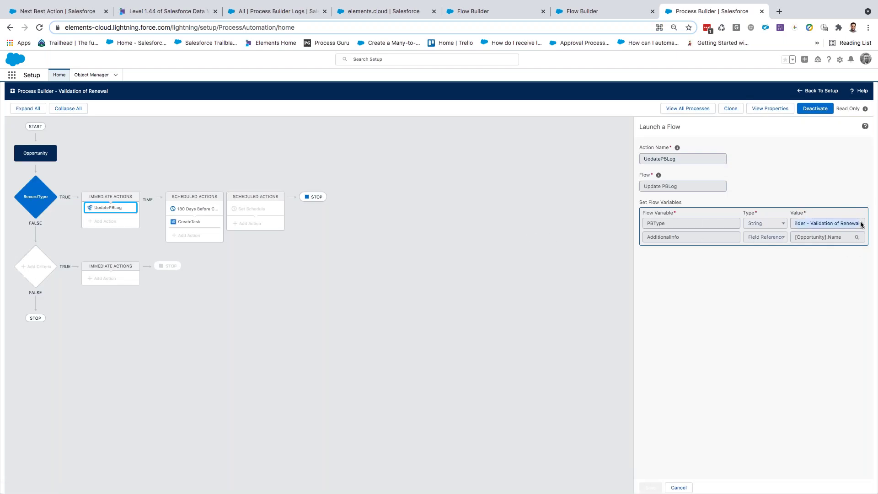
# Step: Check the last run and count of the Validation of Renewal log, and revisit its process and the Update PBLog flow
pyautogui.click(276, 11)
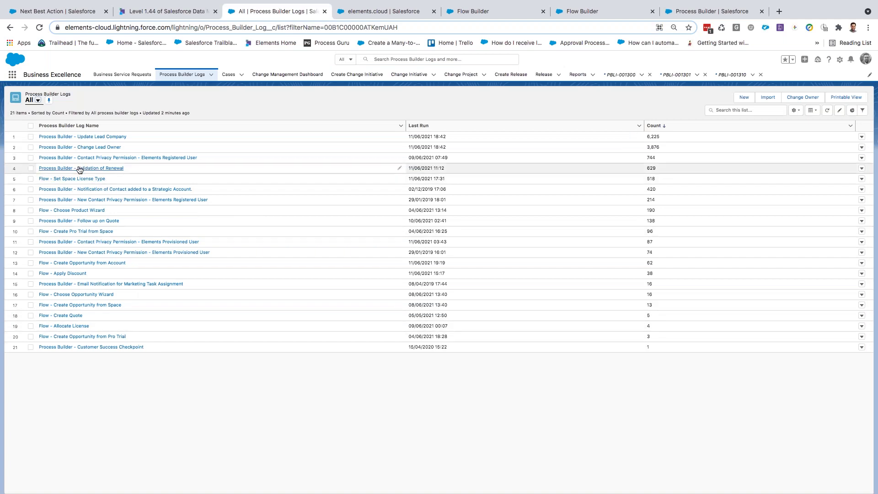
pyautogui.click(654, 168)
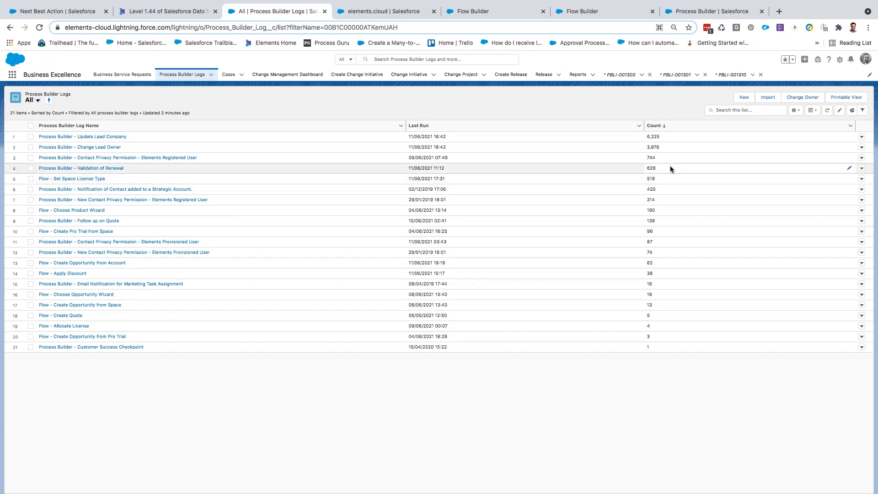
pyautogui.moveTo(414, 168); pyautogui.dragTo(421, 169)
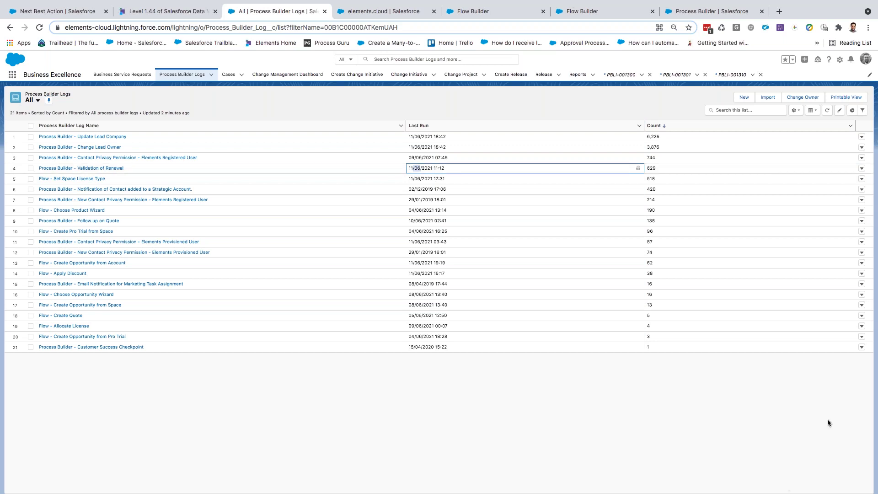
pyautogui.click(655, 433)
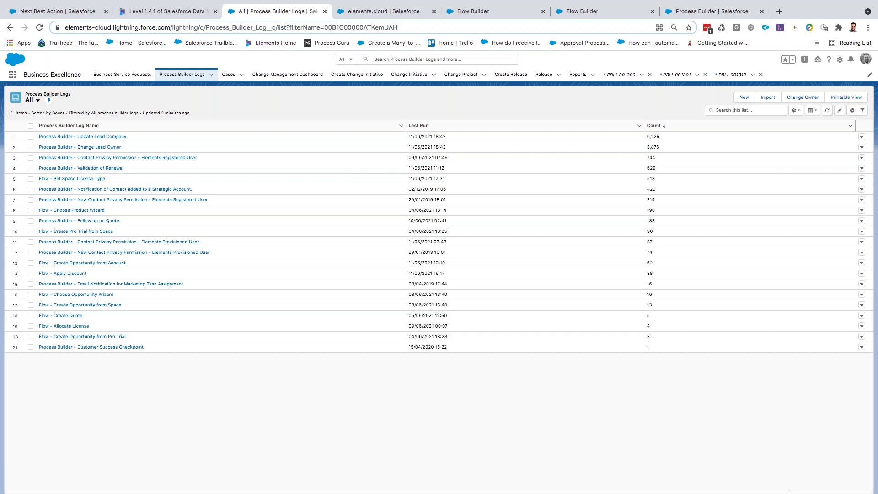
pyautogui.click(718, 13)
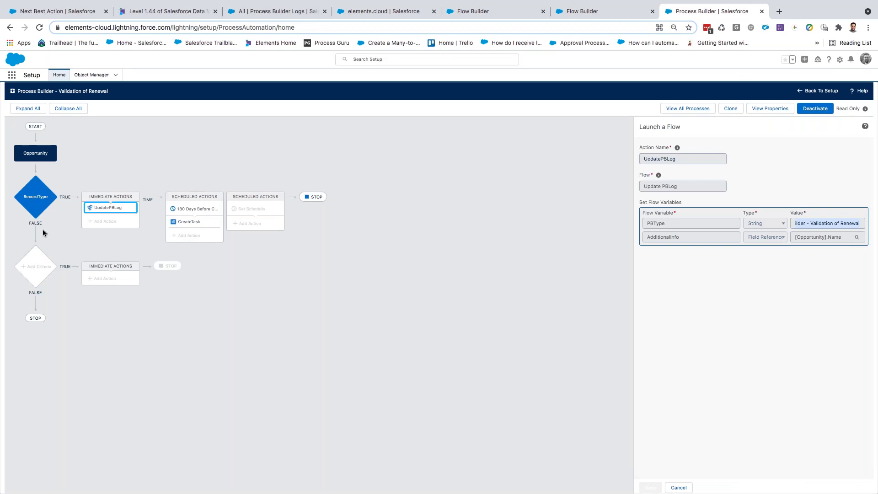
pyautogui.click(499, 13)
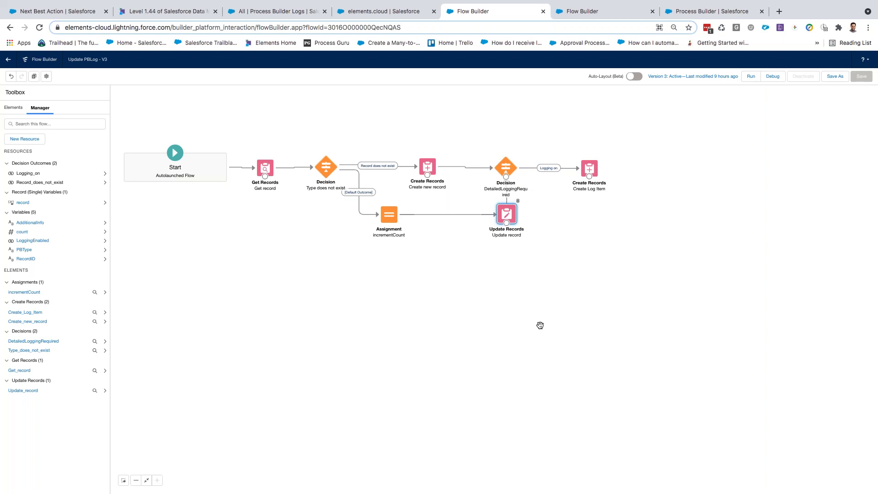
# Step: Check the related records of one of the less-used flow logs in Process Builder Logs and return to the list of all logs
pyautogui.click(290, 11)
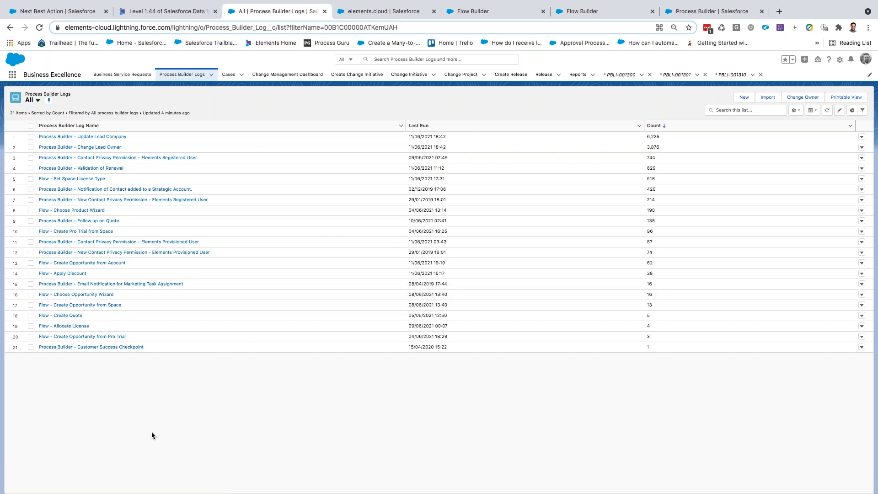
pyautogui.click(105, 311)
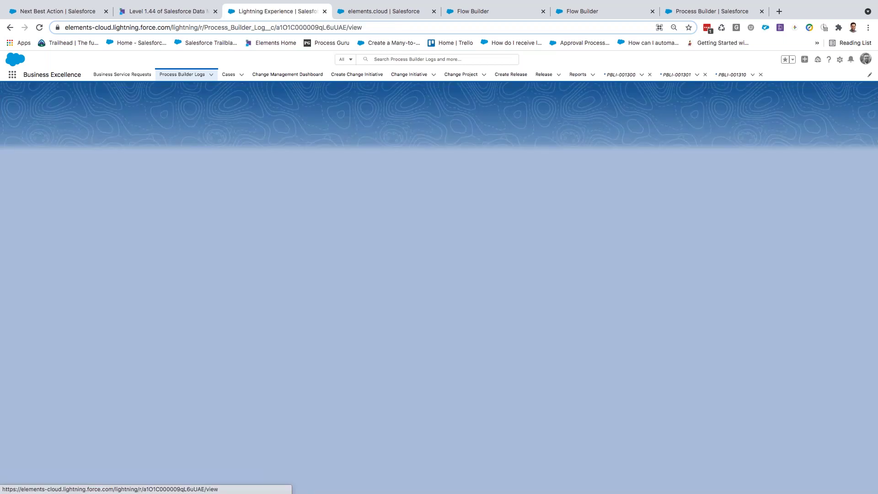
pyautogui.click(24, 124)
pyautogui.click(9, 28)
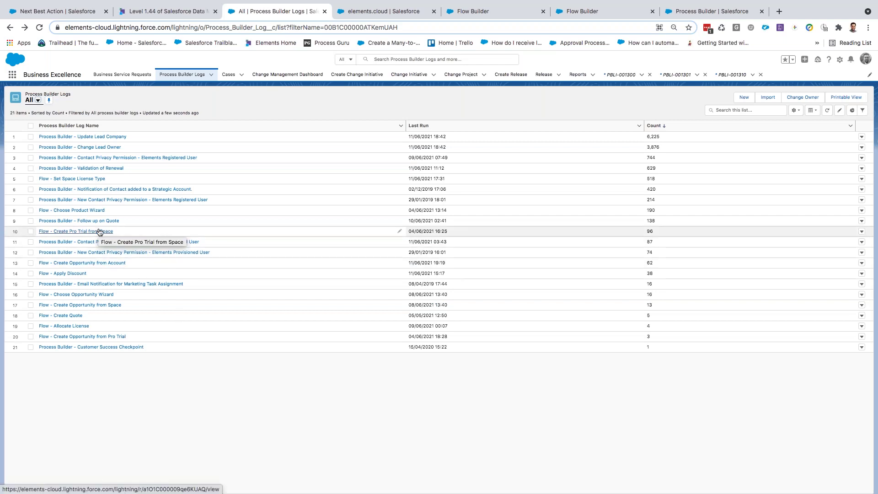
# Step: Open the Flow - Set Space License Type log and show the full list of its Process Builder Log Items
pyautogui.click(85, 179)
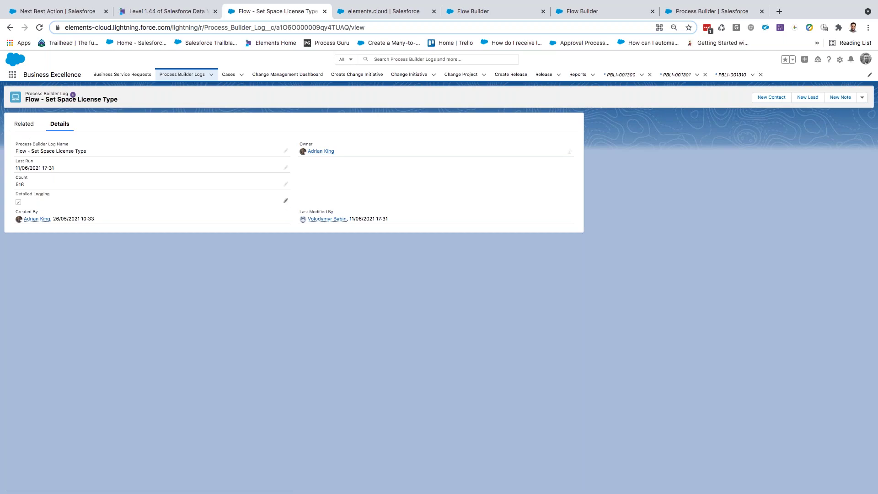
pyautogui.click(27, 127)
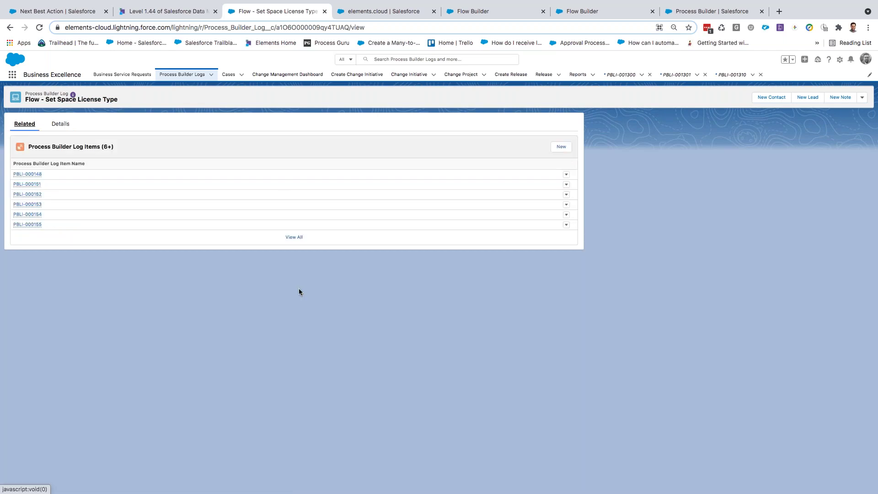
pyautogui.click(300, 237)
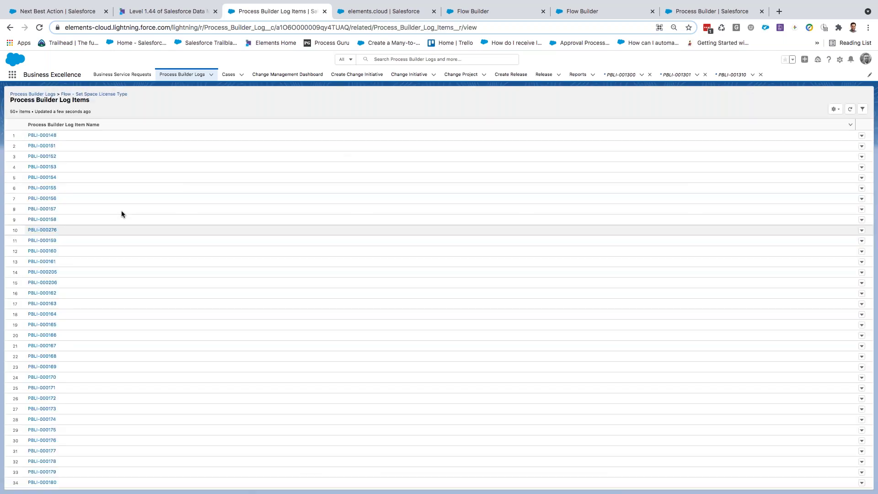
# Step: Open log item PBLI-000157 and examine its Date/Time and Additional Information fields
pyautogui.click(41, 209)
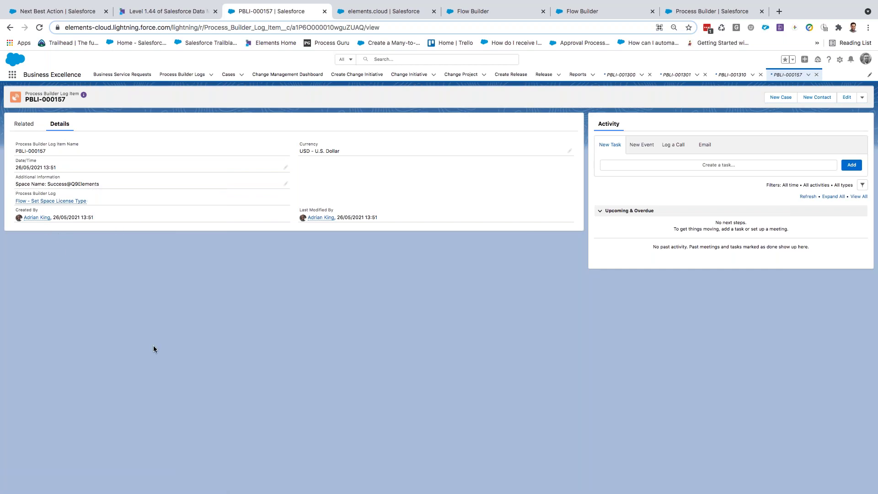
pyautogui.moveTo(15, 167); pyautogui.dragTo(45, 167)
pyautogui.click(44, 168)
pyautogui.moveTo(15, 183); pyautogui.dragTo(108, 188)
pyautogui.click(29, 183)
pyautogui.moveTo(15, 183); pyautogui.dragTo(100, 184)
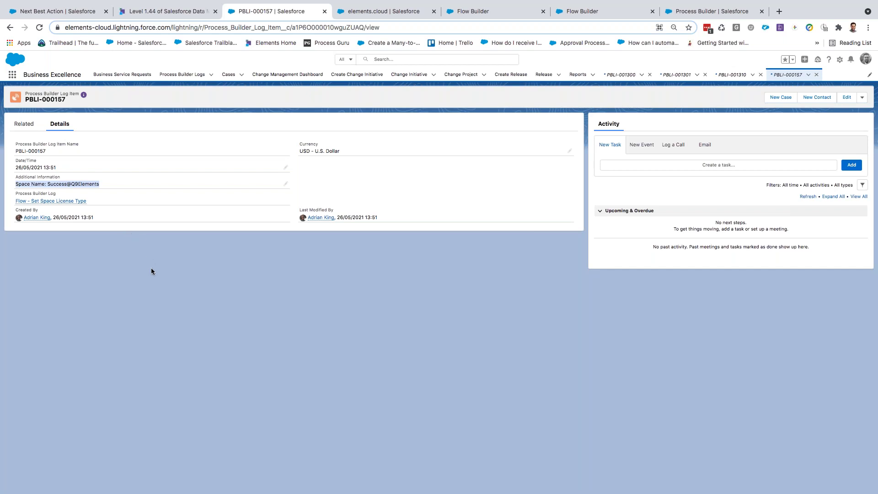
pyautogui.tripleClick(20, 183)
pyautogui.click(54, 182)
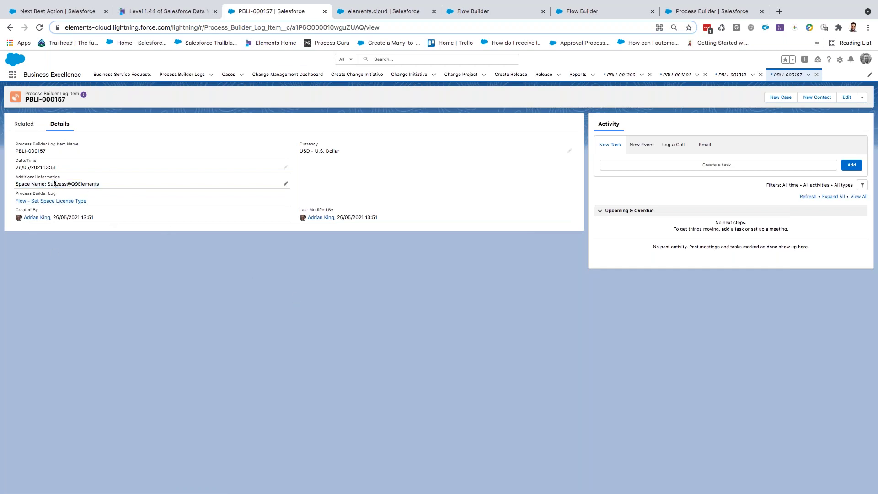
pyautogui.moveTo(18, 182); pyautogui.dragTo(111, 189)
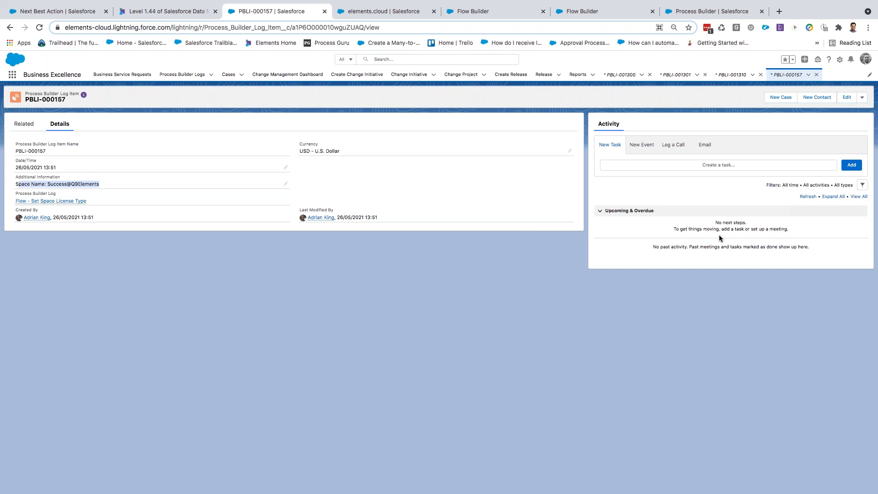
pyautogui.click(229, 250)
pyautogui.moveTo(16, 177); pyautogui.dragTo(60, 177)
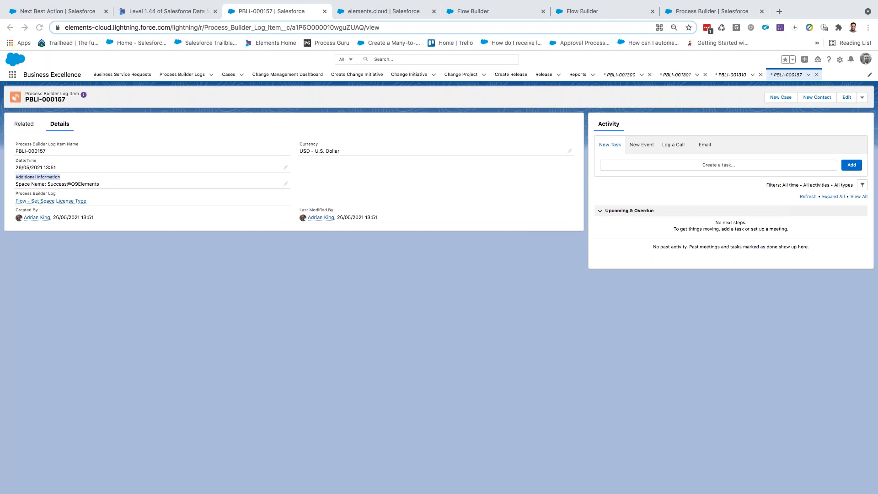
# Step: Leave the log item and go back to the list of all Process Builder Logs
pyautogui.click(495, 13)
pyautogui.click(384, 7)
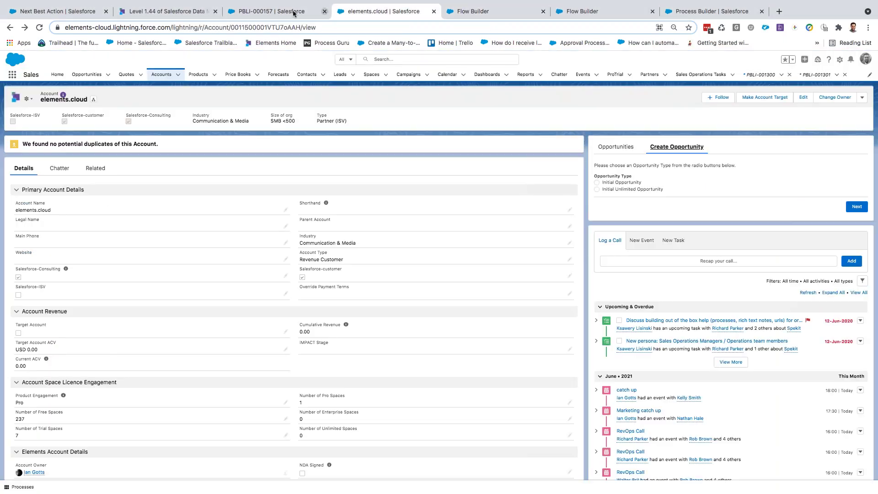
pyautogui.click(288, 11)
pyautogui.click(10, 27)
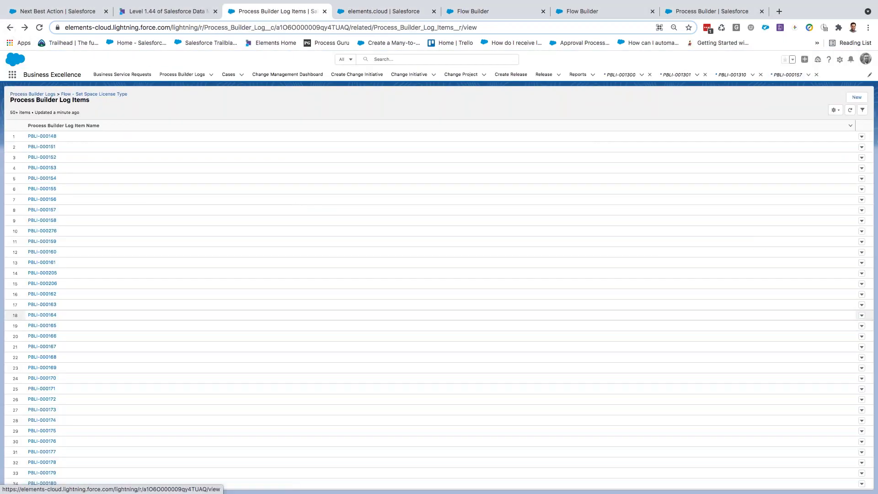
pyautogui.click(10, 28)
pyautogui.click(187, 75)
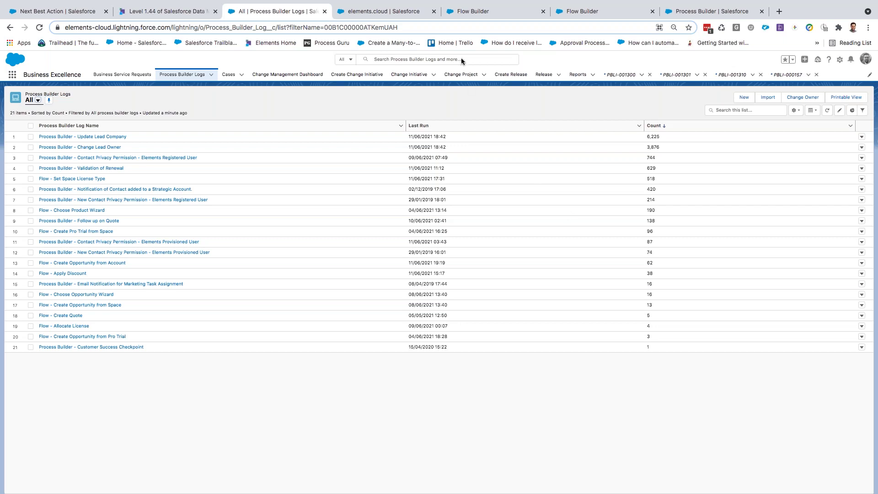
# Step: In the Update PBLog flow, move the incrementCount assignment and the Update record element farther below the main path
pyautogui.click(495, 15)
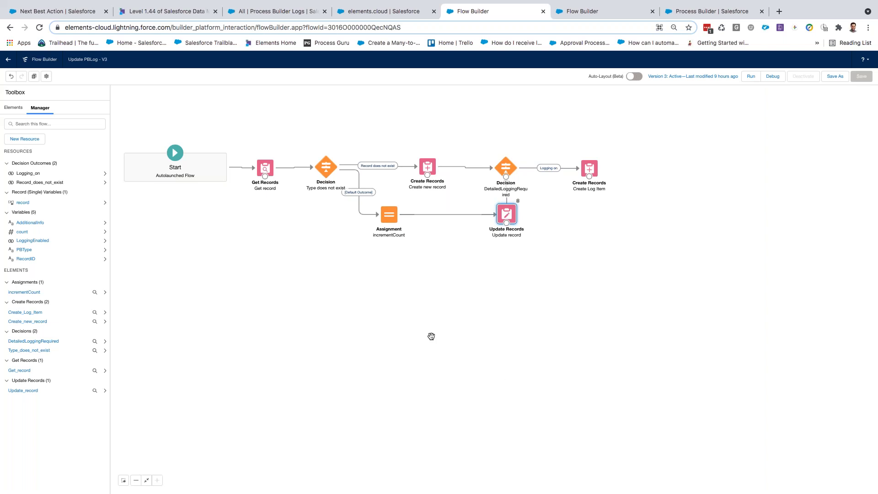
pyautogui.moveTo(390, 211); pyautogui.dragTo(338, 250)
pyautogui.moveTo(506, 213); pyautogui.dragTo(519, 266)
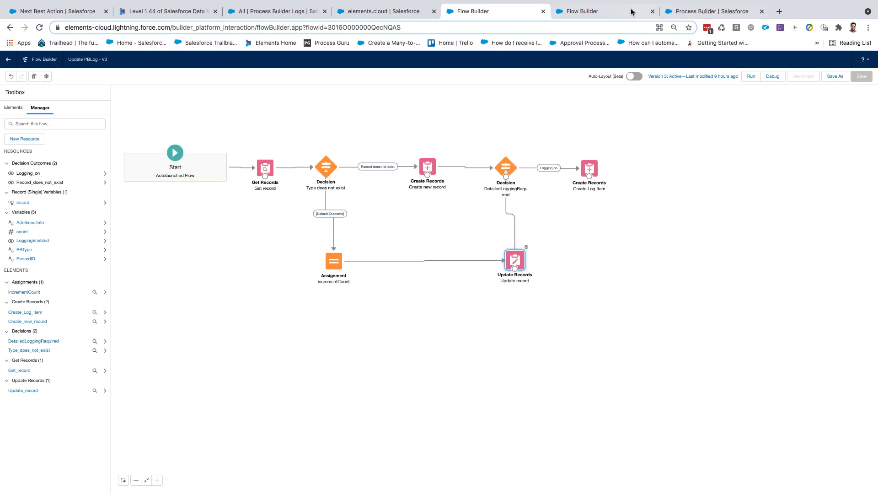
# Step: In CreateOpportunityfromAccount, rearrange CheckBaseSoftware, SetDefaultSpend, SetDefaultSpendCopado and Enter Percentage so the Salesforce and Copado branches of the percentage path are clearly separated
pyautogui.hotkey('ctrl', 'Tab')
pyautogui.scroll(3, 556, 380)
pyautogui.hscroll(-5, 557, 381)
pyautogui.moveTo(285, 287); pyautogui.dragTo(295, 261)
pyautogui.moveTo(232, 312); pyautogui.dragTo(257, 313)
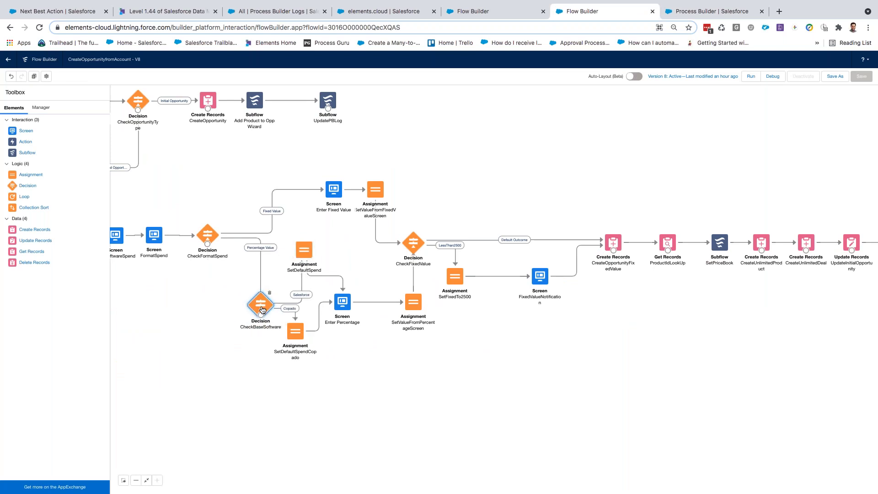
pyautogui.moveTo(297, 334); pyautogui.dragTo(323, 332)
pyautogui.moveTo(253, 313); pyautogui.dragTo(247, 314)
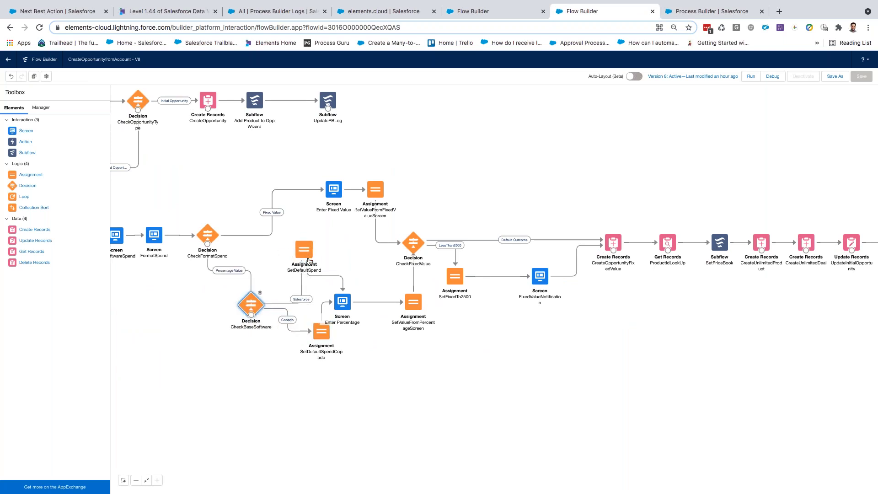
pyautogui.moveTo(304, 251); pyautogui.dragTo(306, 255)
pyautogui.moveTo(316, 348); pyautogui.dragTo(307, 351)
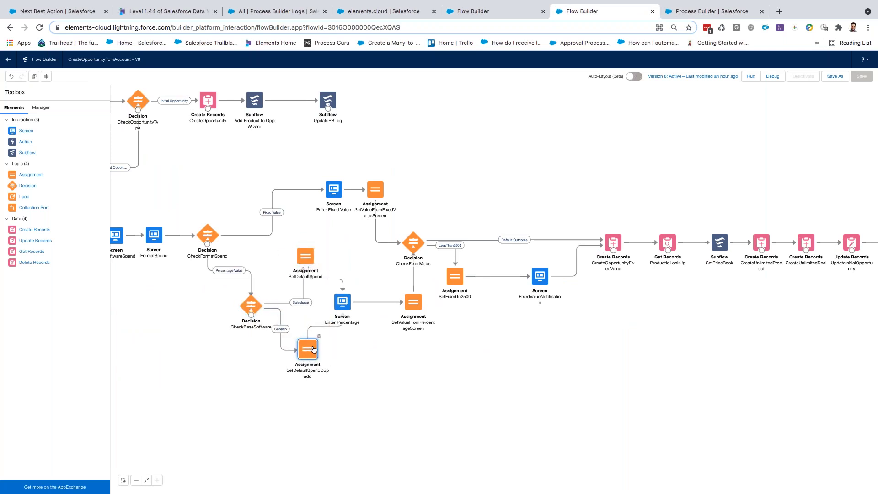
pyautogui.moveTo(342, 301); pyautogui.dragTo(359, 314)
pyautogui.moveTo(298, 255); pyautogui.dragTo(305, 271)
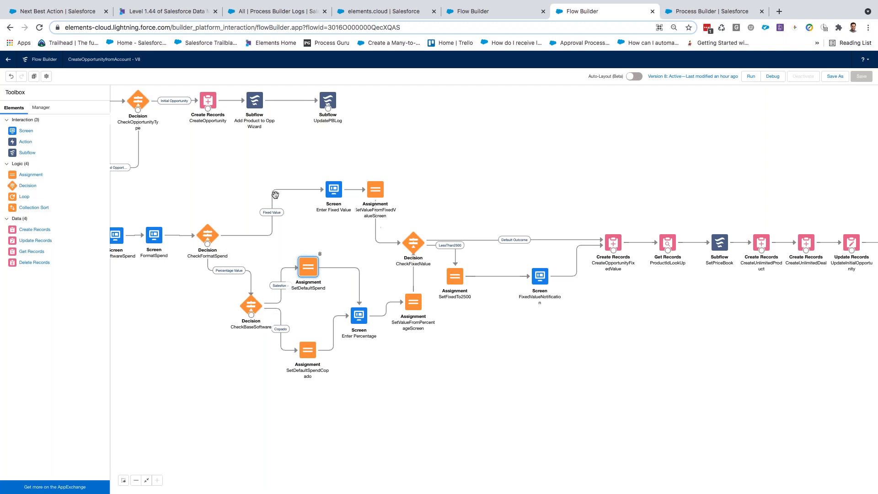
pyautogui.moveTo(233, 172); pyautogui.dragTo(405, 191)
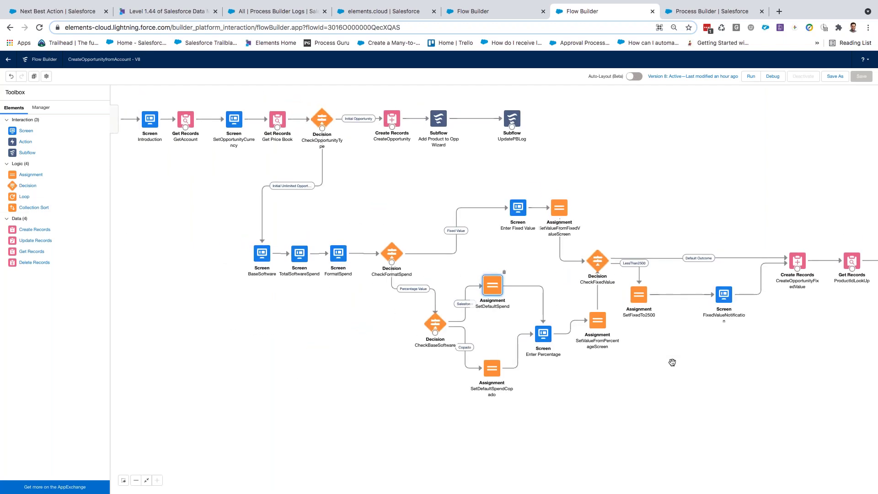
pyautogui.moveTo(363, 374); pyautogui.dragTo(407, 374)
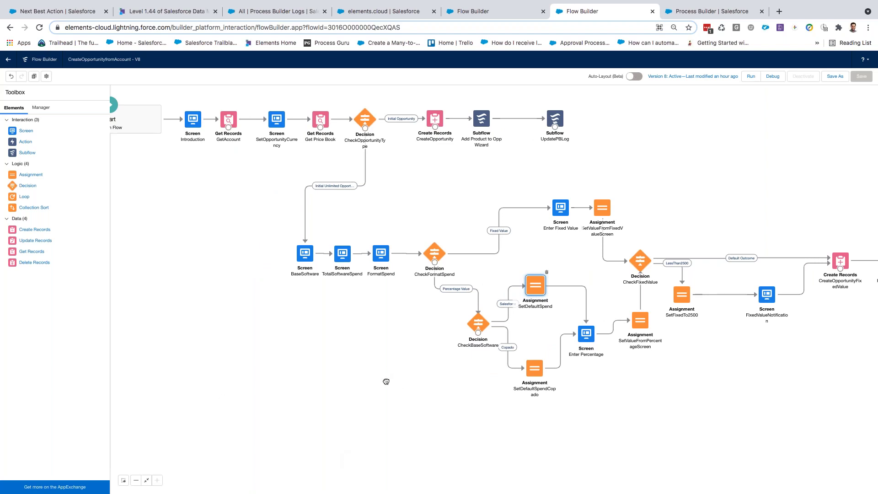
pyautogui.moveTo(381, 380); pyautogui.dragTo(413, 381)
pyautogui.moveTo(309, 334); pyautogui.dragTo(334, 335)
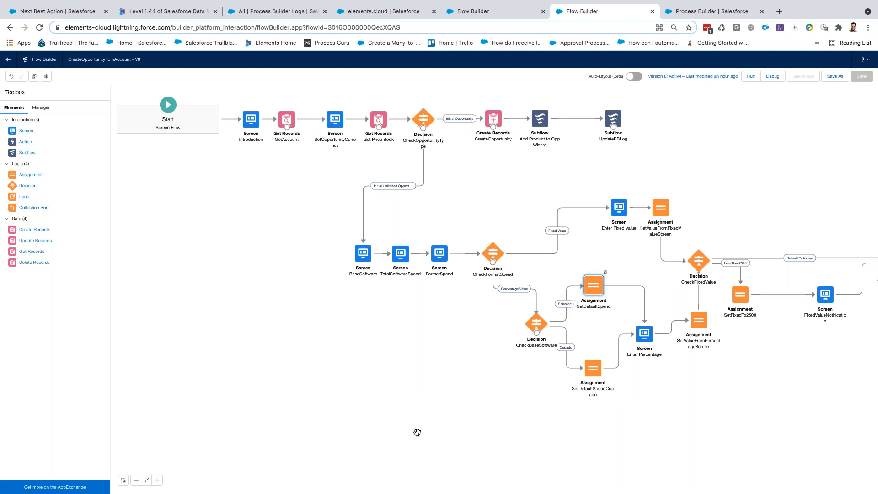
pyautogui.moveTo(352, 383); pyautogui.dragTo(275, 381)
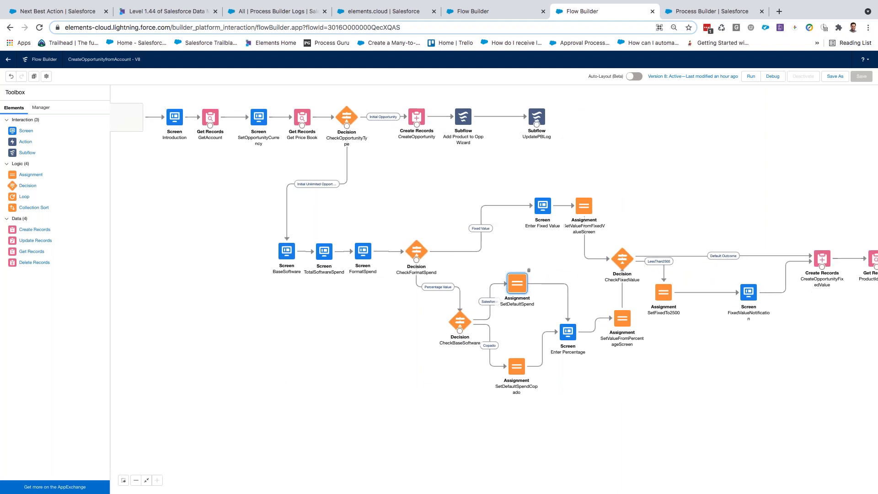
pyautogui.moveTo(491, 455); pyautogui.dragTo(462, 459)
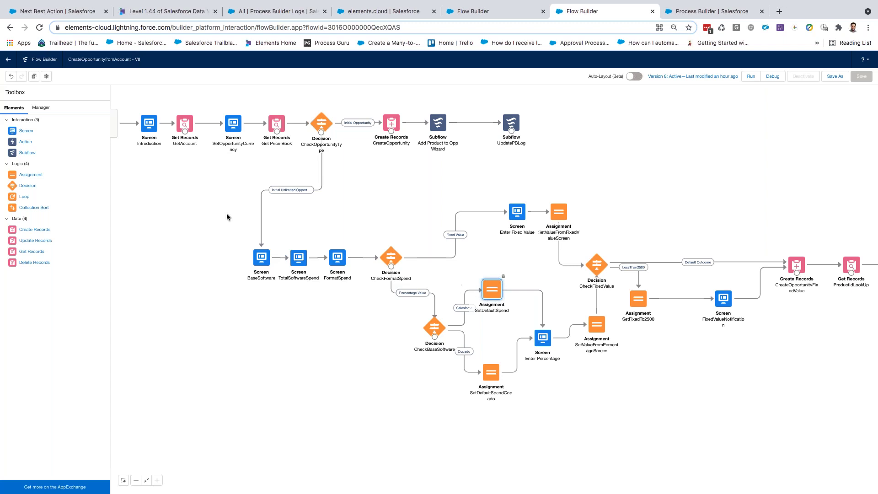
pyautogui.moveTo(183, 219); pyautogui.dragTo(202, 219)
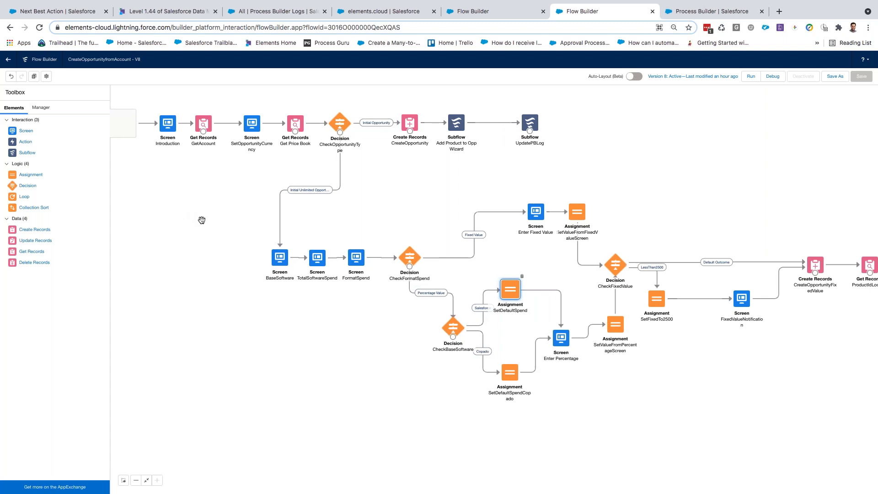
pyautogui.moveTo(202, 220); pyautogui.dragTo(257, 235)
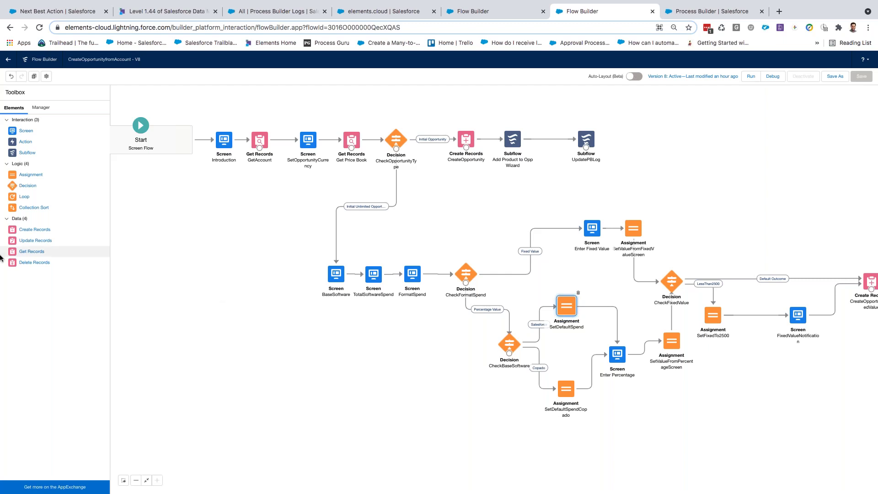
# Step: Open the Process Builder - Update Lead Company record from the Process Builder Logs list and show its details
pyautogui.click(275, 10)
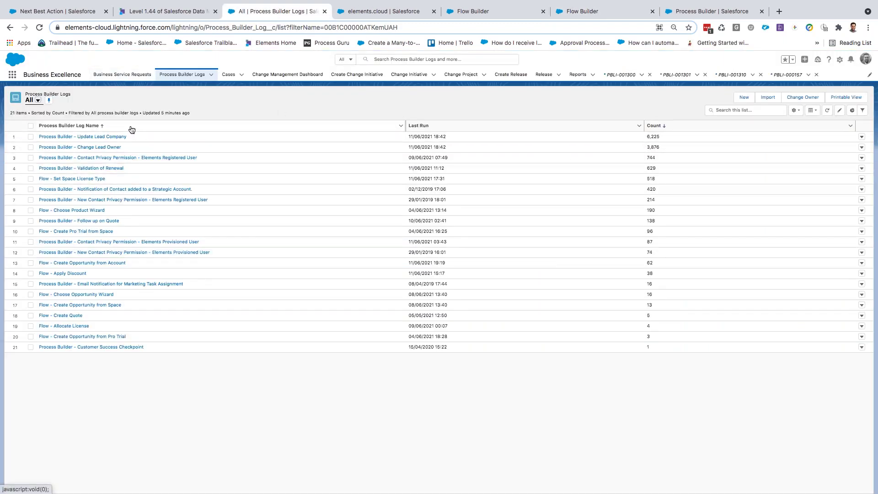
pyautogui.click(57, 137)
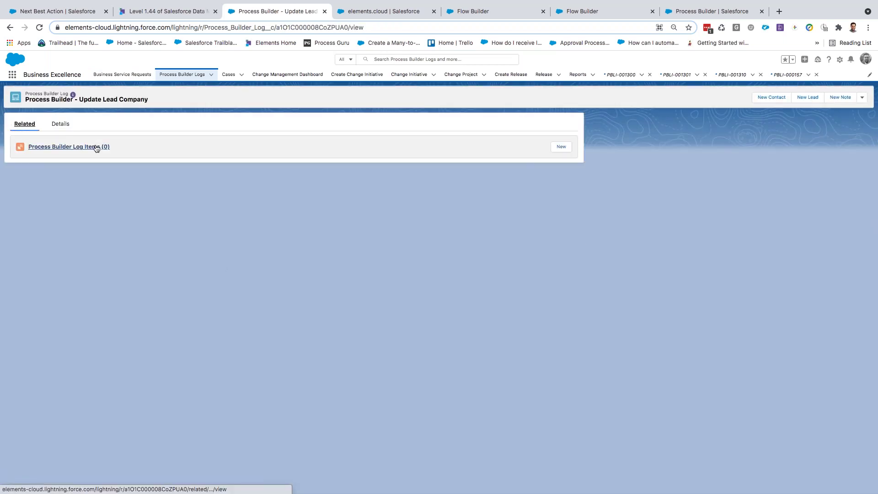
pyautogui.click(57, 127)
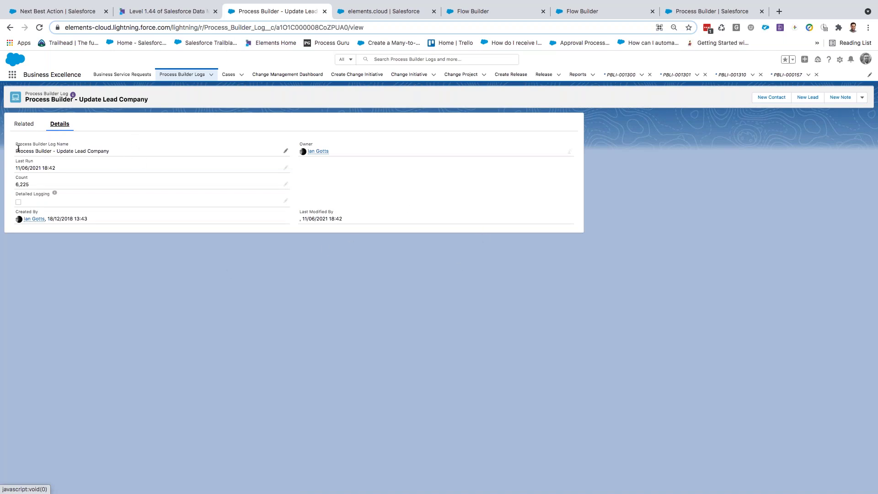
# Step: Examine the log's Process Builder Log Name, Last Run, Count and Detailed Logging fields, leaving the record without saving any edits
pyautogui.moveTo(16, 142); pyautogui.dragTo(116, 146)
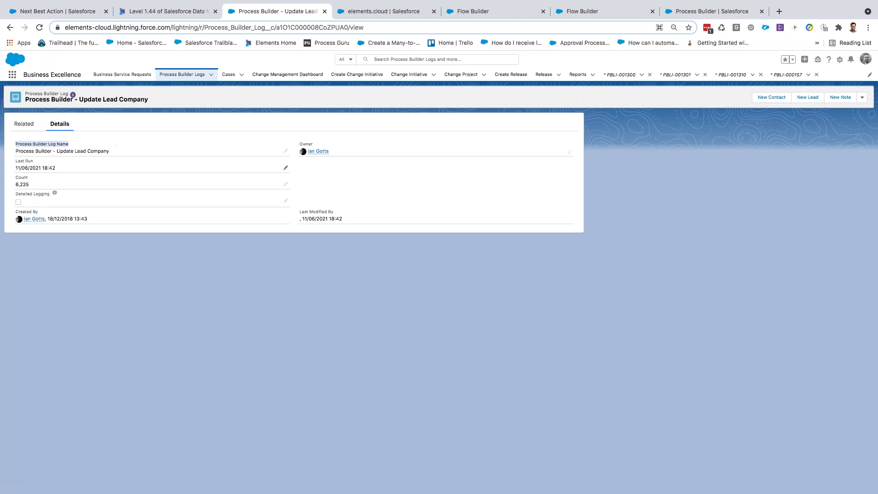
pyautogui.moveTo(15, 161); pyautogui.dragTo(33, 162)
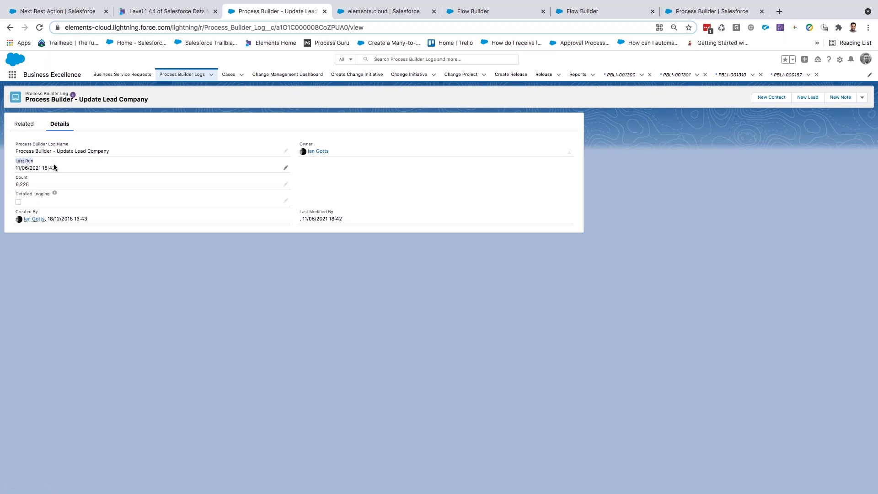
pyautogui.doubleClick(20, 179)
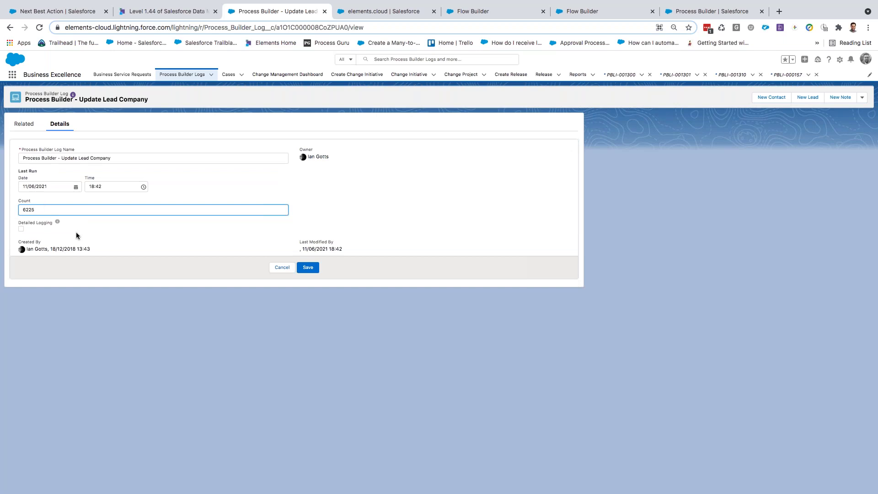
pyautogui.click(25, 233)
pyautogui.click(282, 267)
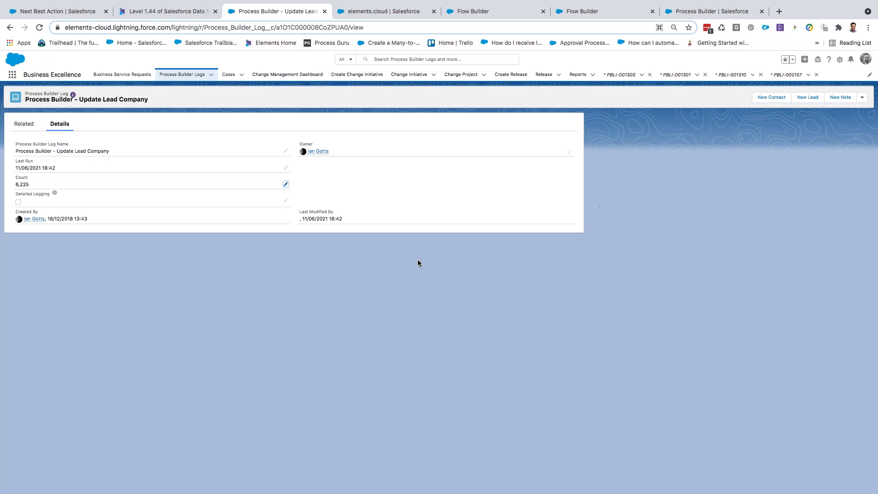
# Step: Review the Update PBLog flow, then return to CreateOpportunityfromAccount and examine where its paths call the UpdatePBLog subflow
pyautogui.click(496, 11)
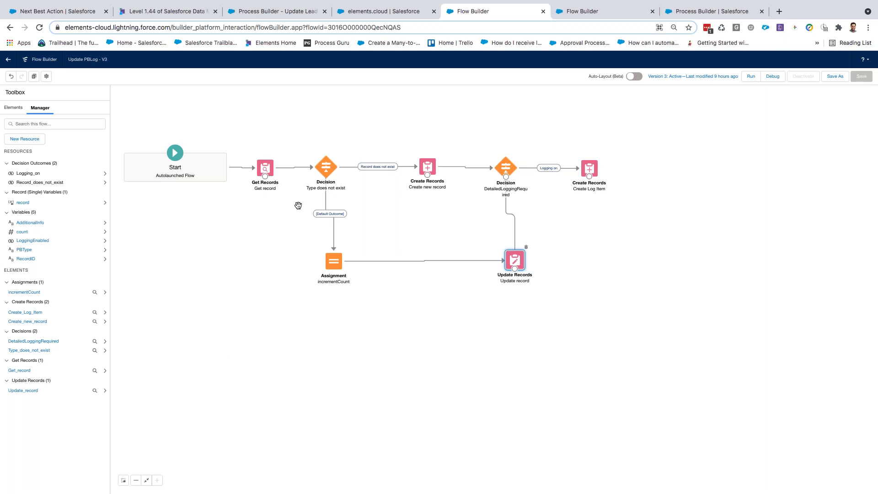
pyautogui.click(569, 16)
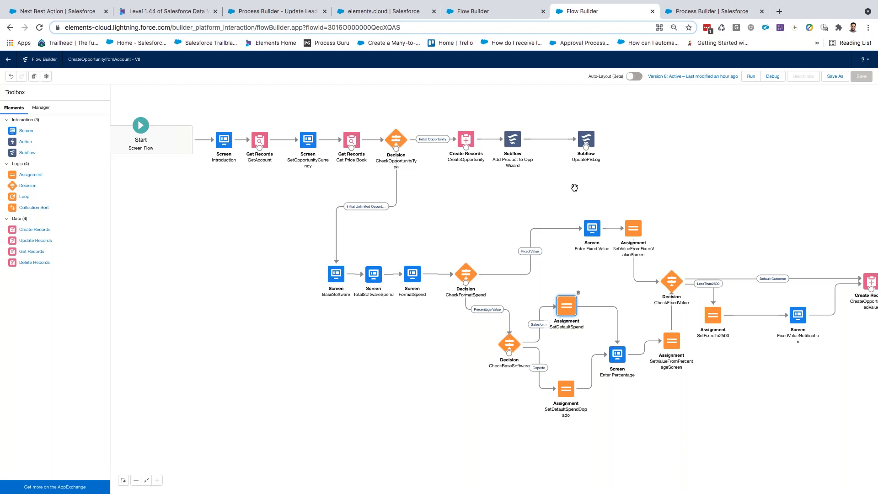
pyautogui.moveTo(607, 185); pyautogui.dragTo(572, 186)
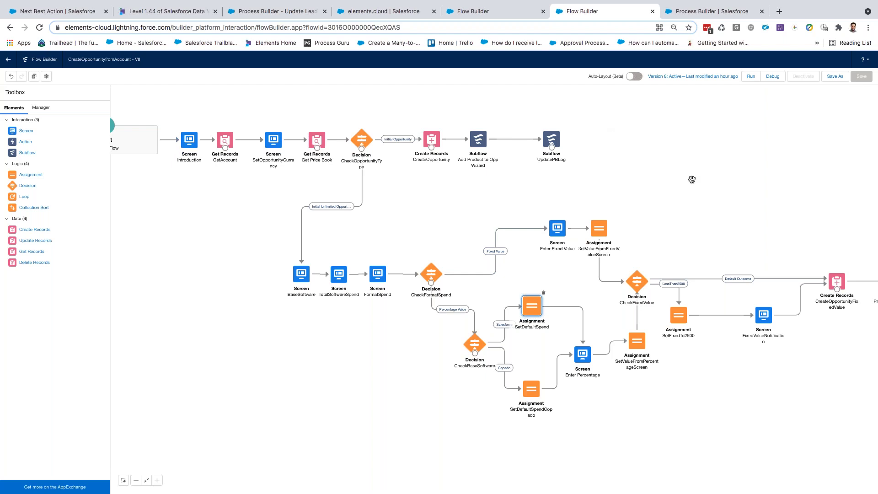
pyautogui.hscroll(3, 684, 180)
pyautogui.moveTo(685, 191); pyautogui.dragTo(671, 196)
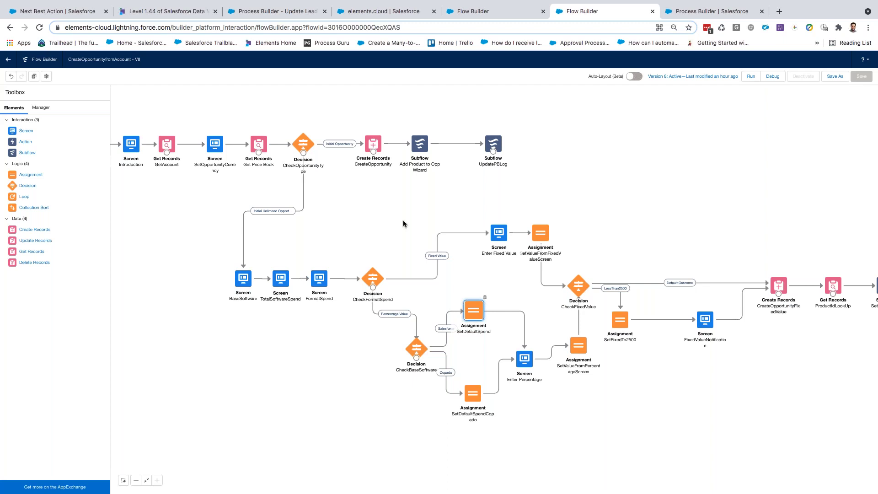
# Step: Switch to the SalesforceAutomationHour-TitleSlides presentation in Google Slides and exit its full-screen slideshow
pyautogui.hotkey('ctrl', 'Right')
pyautogui.hotkey('ctrl', 'Left')
pyautogui.hotkey('ctrl', 'Right')
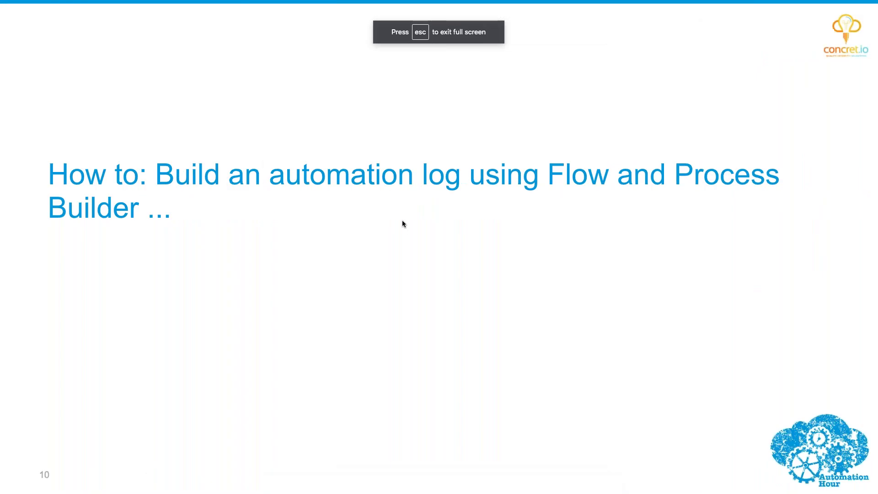
pyautogui.press('Escape')
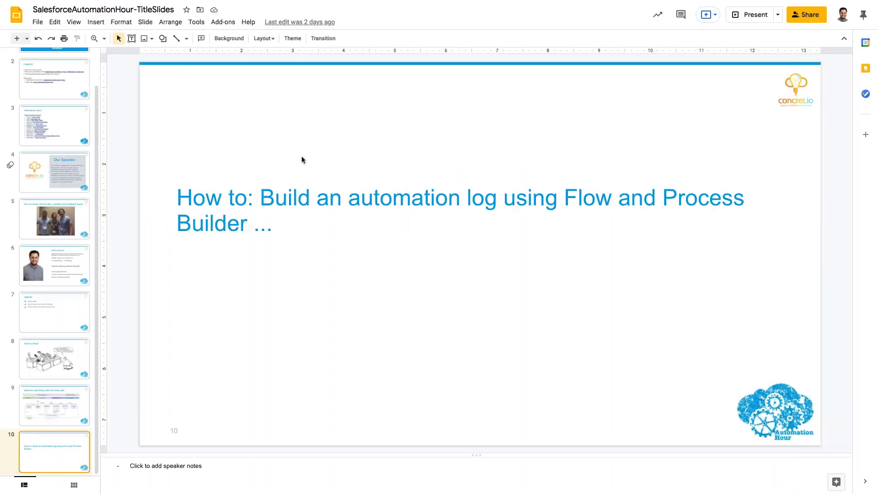
# Step: Show slide 6 with the speaker's profile and point out the Twitter handle among the contact details
pyautogui.click(66, 284)
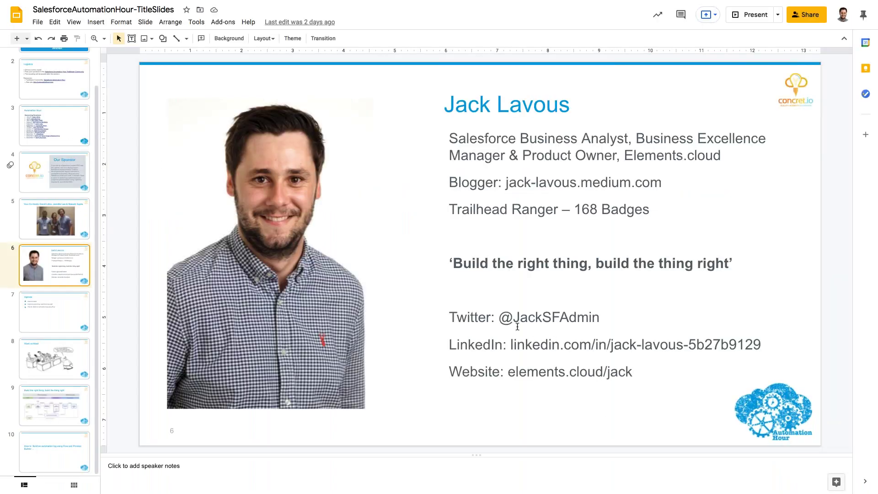
pyautogui.doubleClick(579, 317)
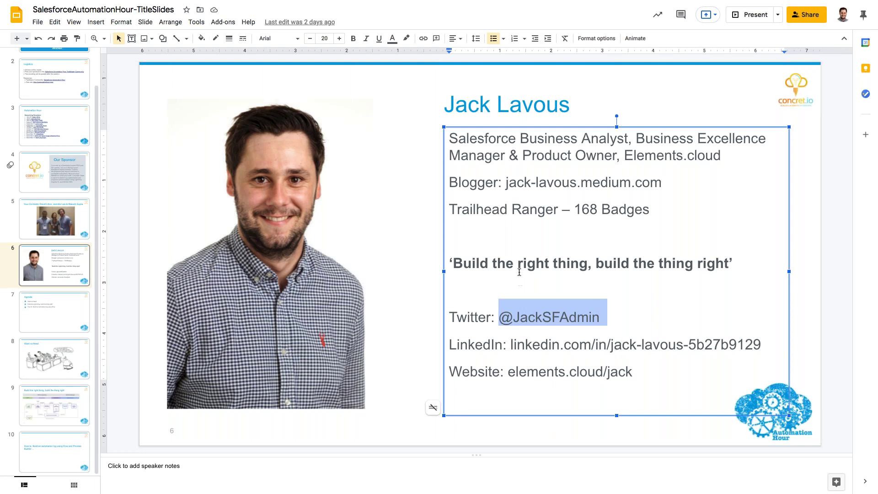
pyautogui.click(521, 316)
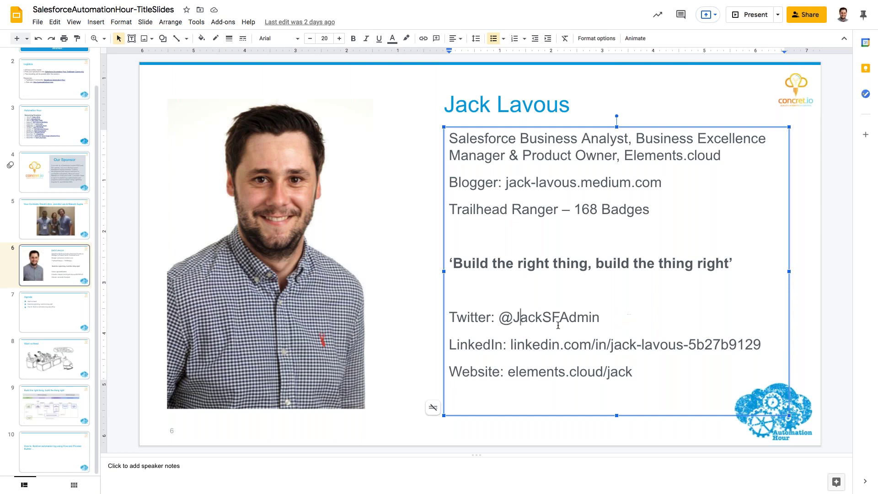